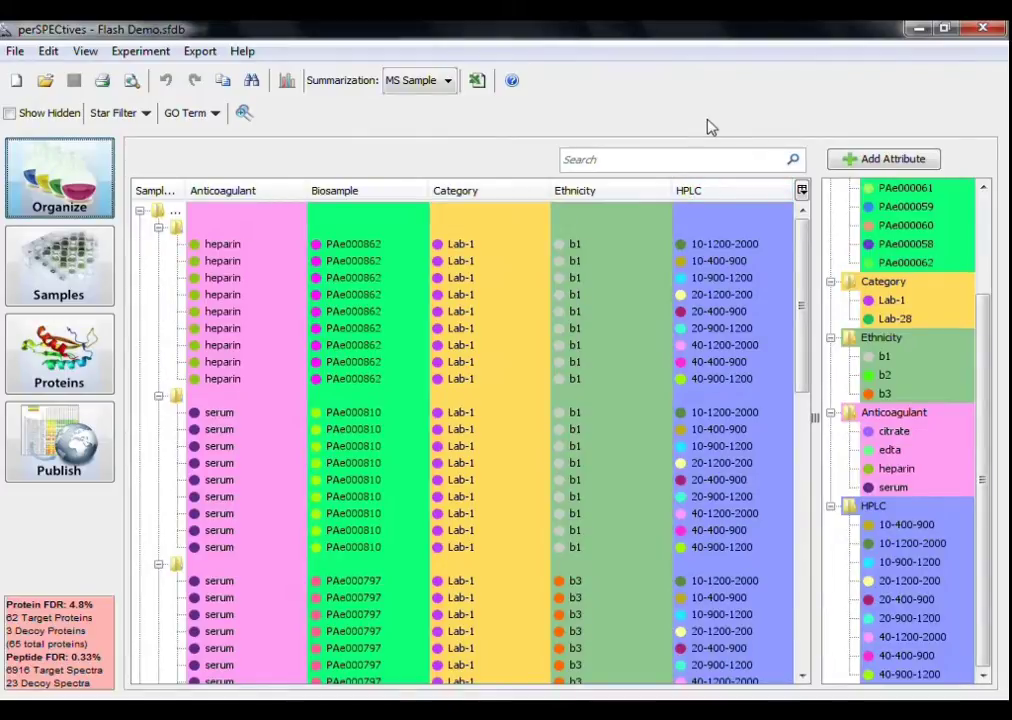
# Create a new attribute group named Gender and add a Male attribute to it
pyautogui.click(848, 162)
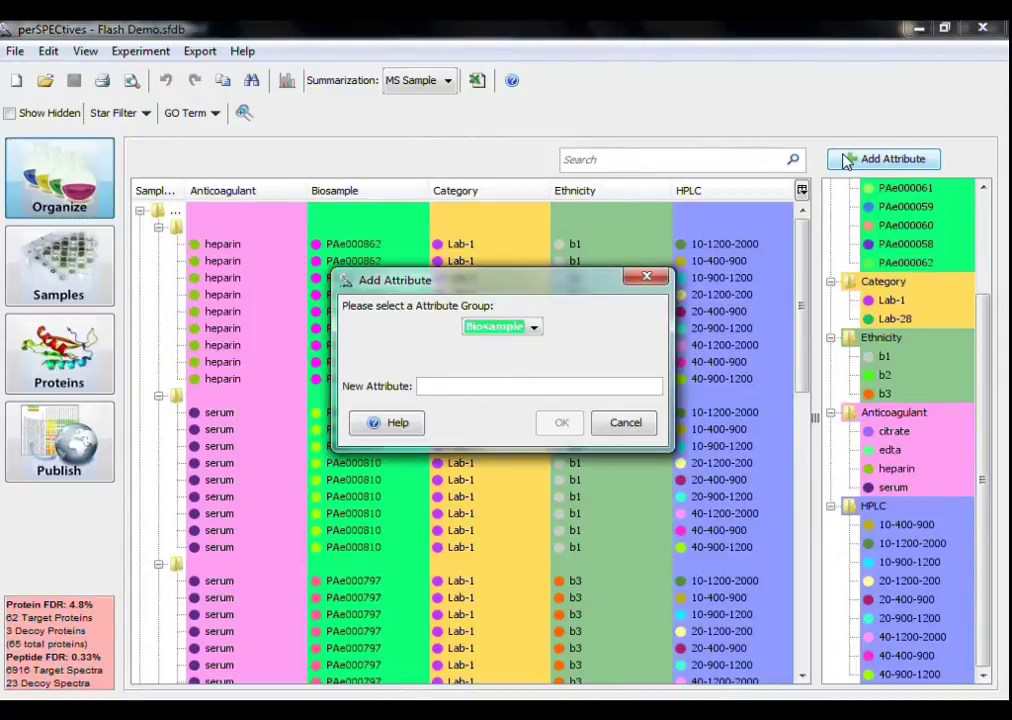
pyautogui.click(535, 328)
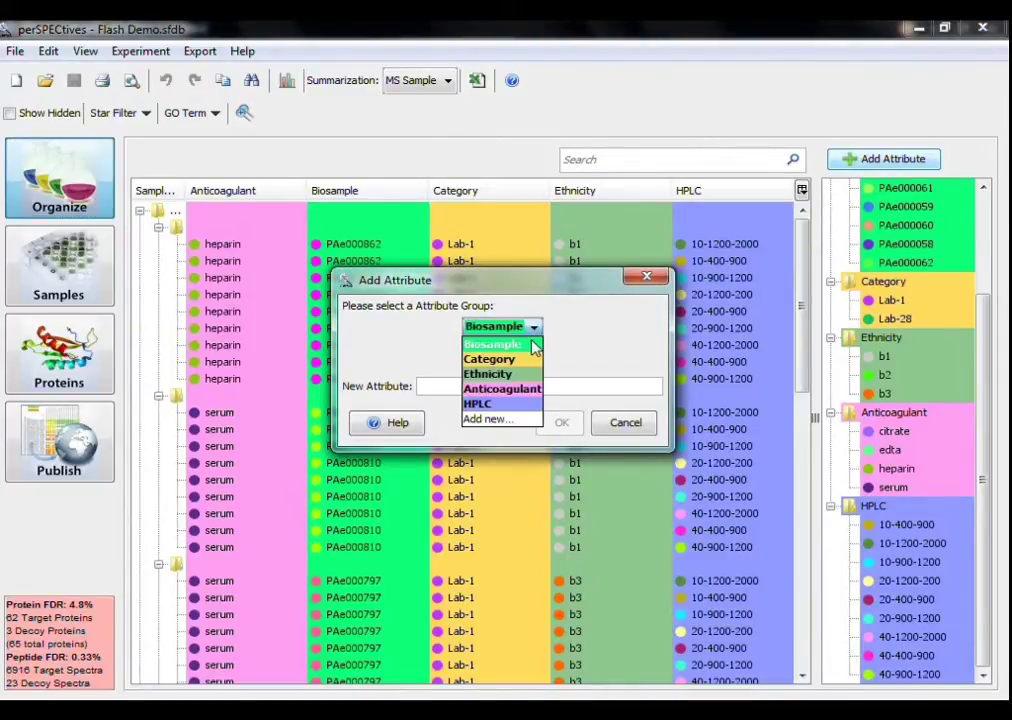
pyautogui.click(495, 419)
pyautogui.write('Gender')
pyautogui.click(484, 391)
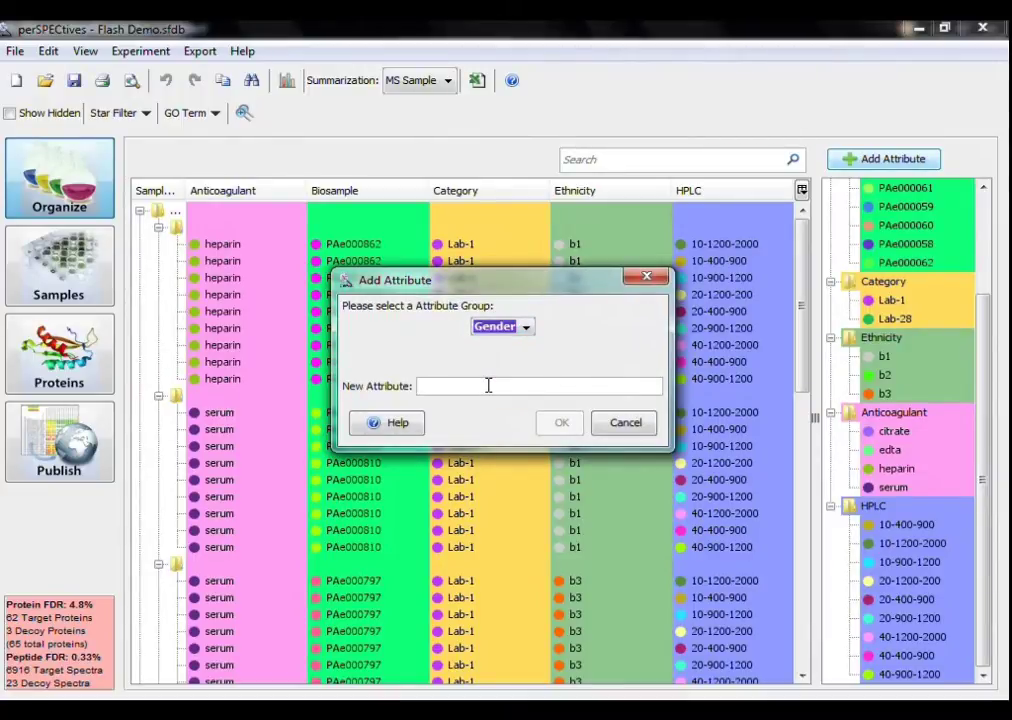
pyautogui.write('Male')
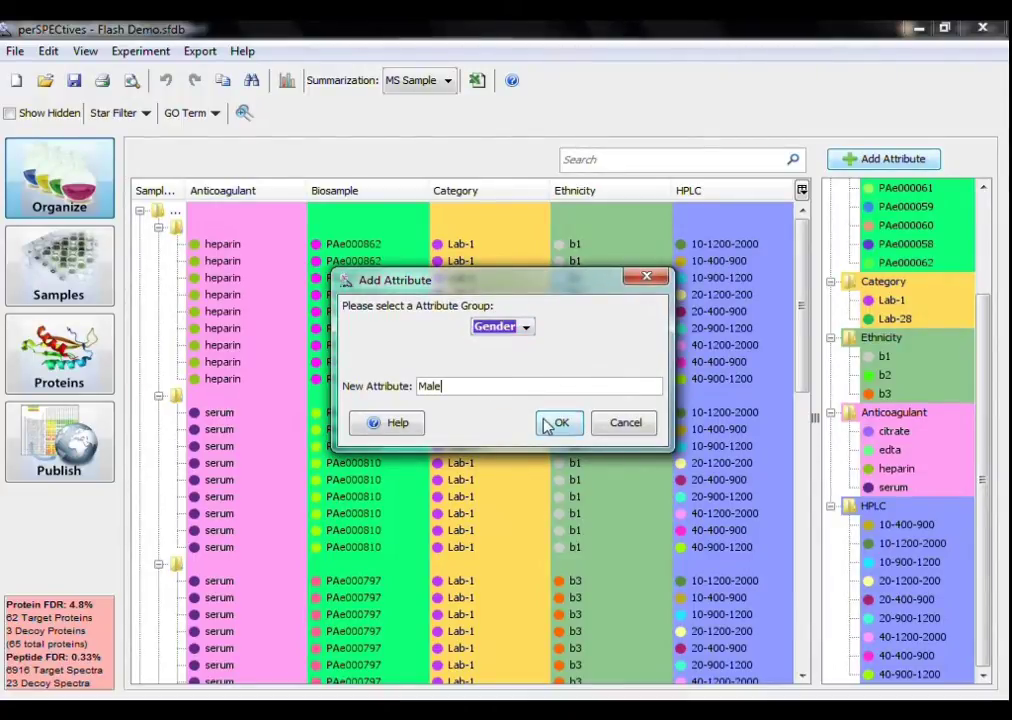
pyautogui.click(556, 423)
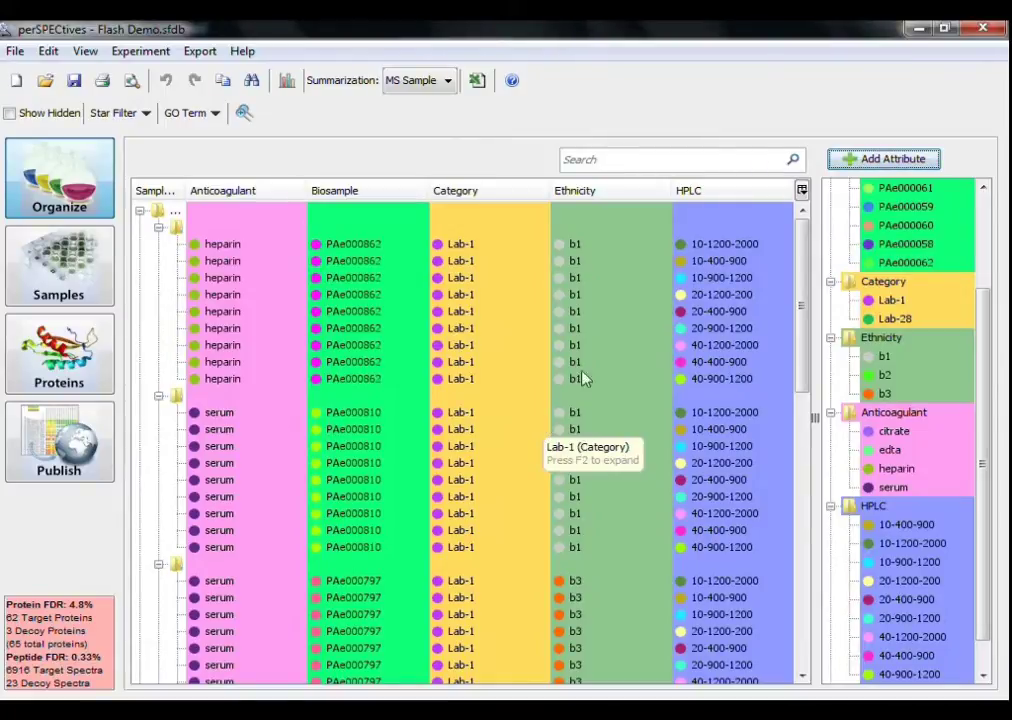
# Add Female as a second attribute in the Gender group
pyautogui.click(872, 160)
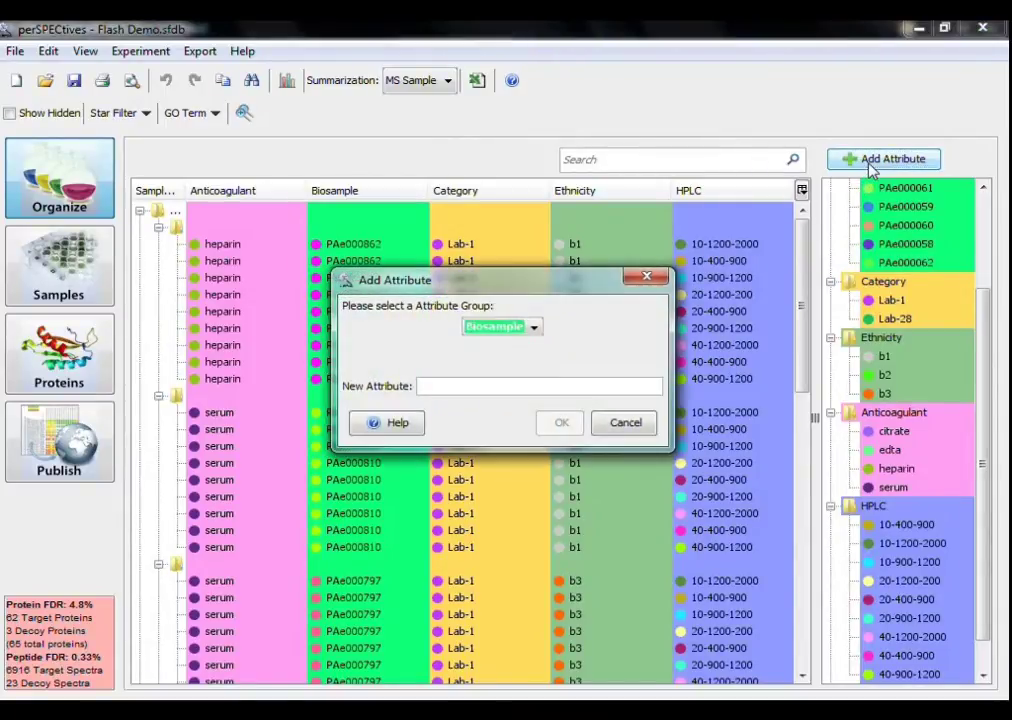
pyautogui.click(535, 327)
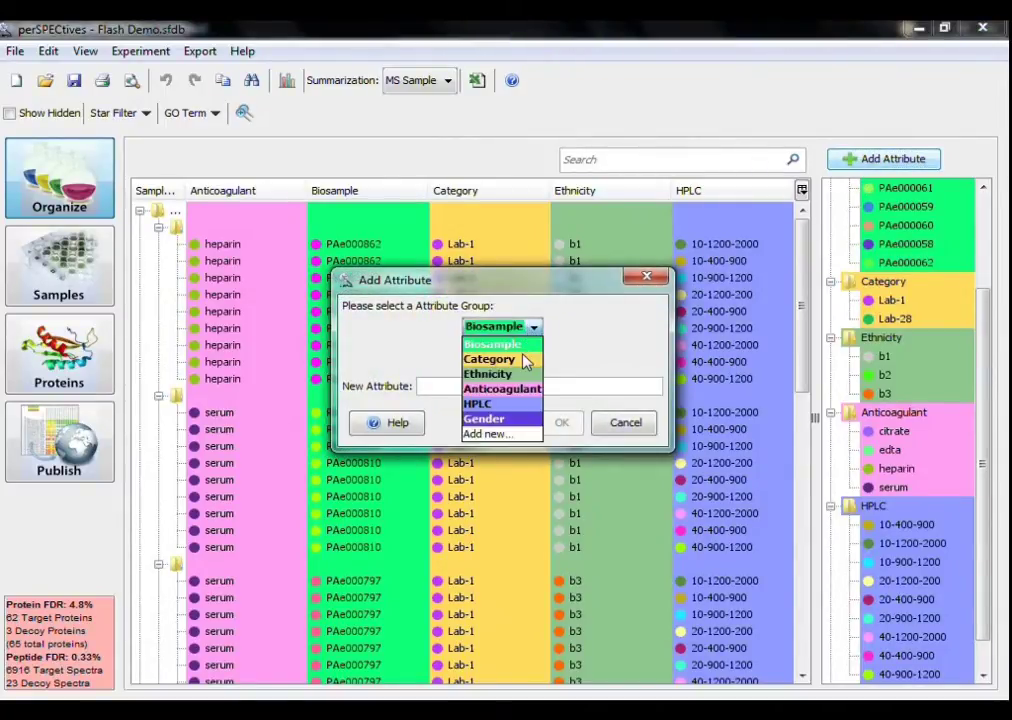
pyautogui.click(498, 420)
pyautogui.click(479, 384)
pyautogui.write('Female')
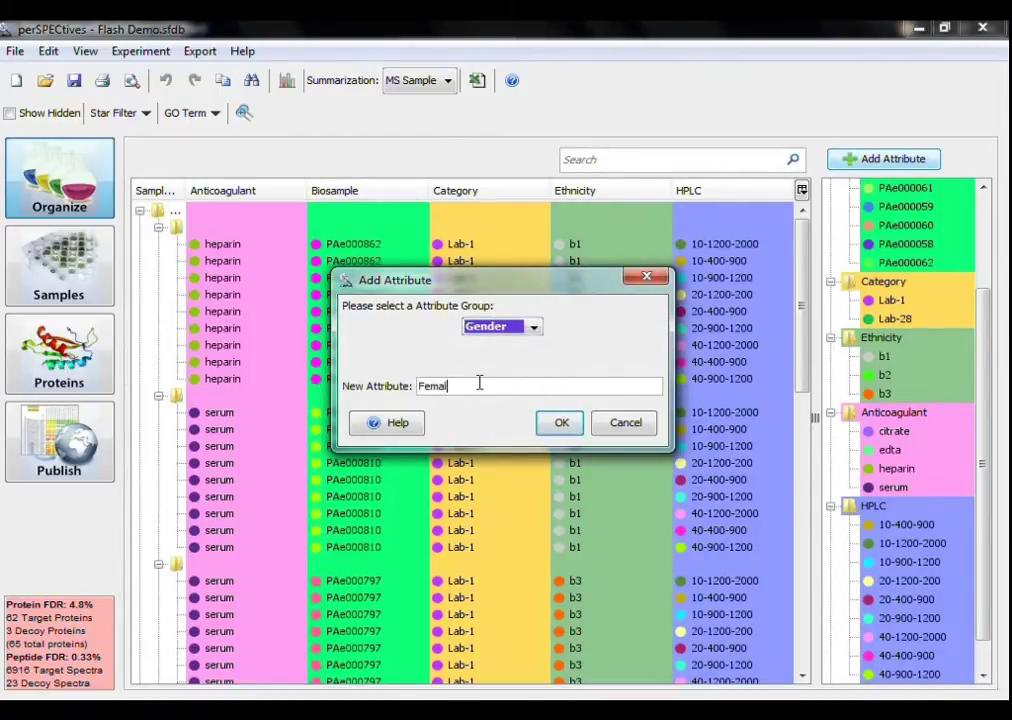
pyautogui.click(572, 428)
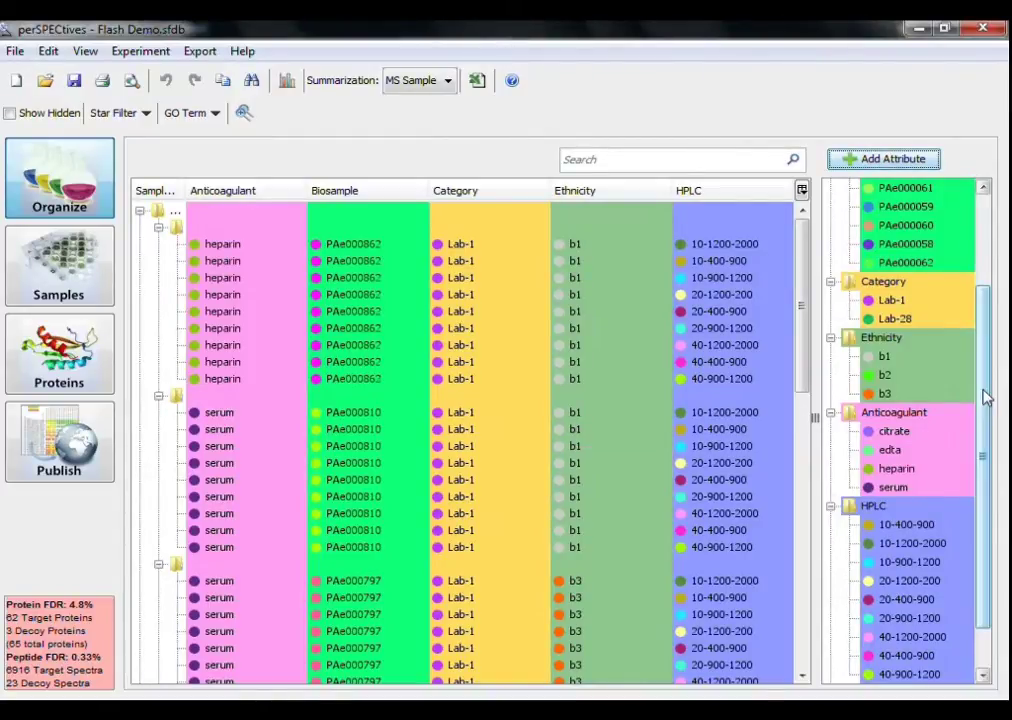
# Drag Male onto the sample table and set the following serum samples' Gender to Male
pyautogui.moveTo(983, 395); pyautogui.dragTo(983, 422)
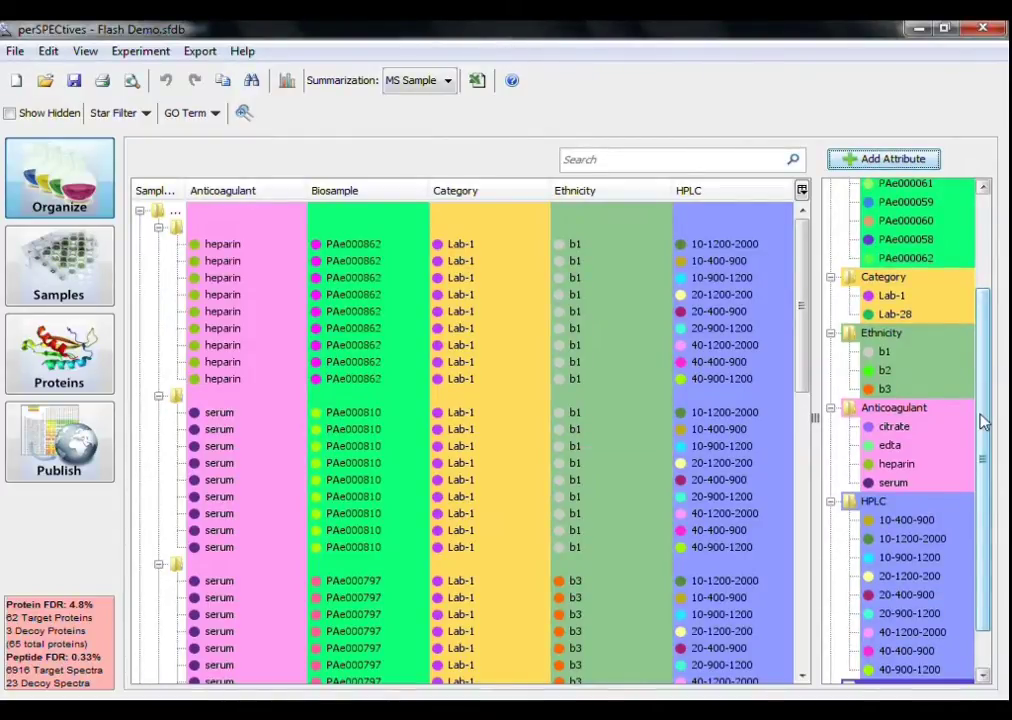
pyautogui.moveTo(983, 422); pyautogui.dragTo(593, 413)
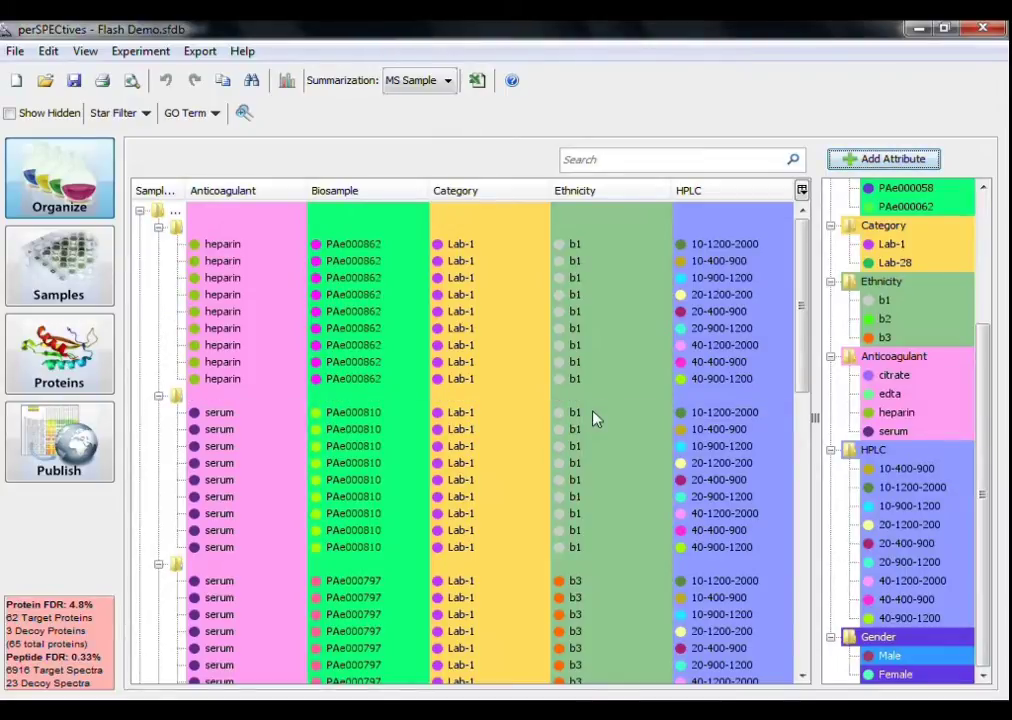
pyautogui.doubleClick(590, 429)
pyautogui.click(592, 463)
pyautogui.doubleClick(592, 450)
pyautogui.click(592, 480)
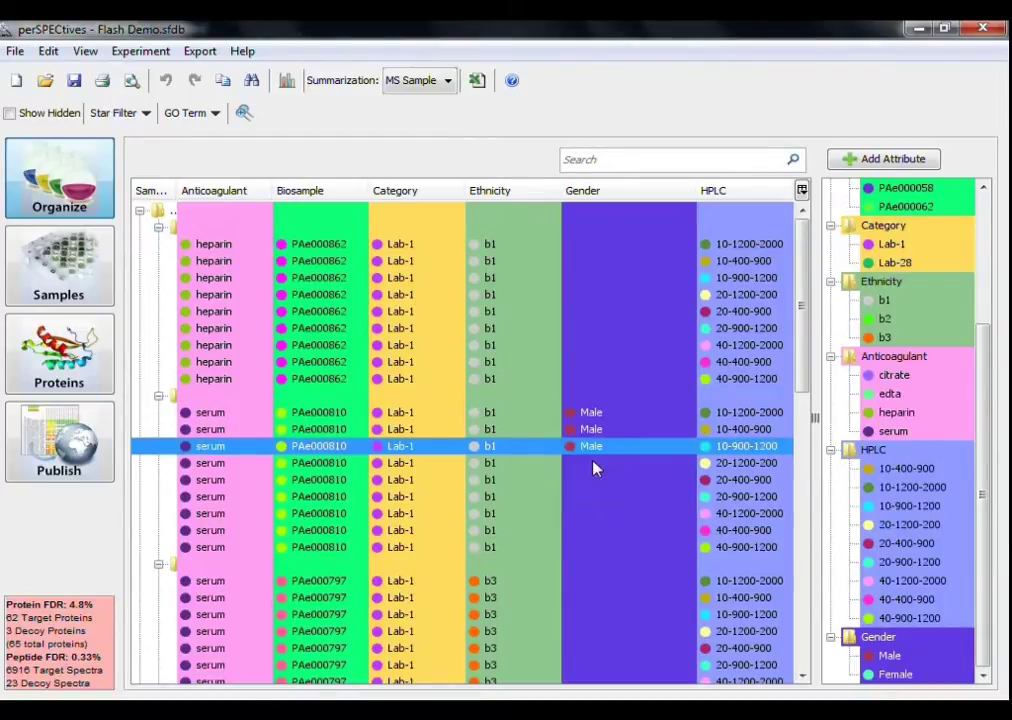
pyautogui.doubleClick(594, 463)
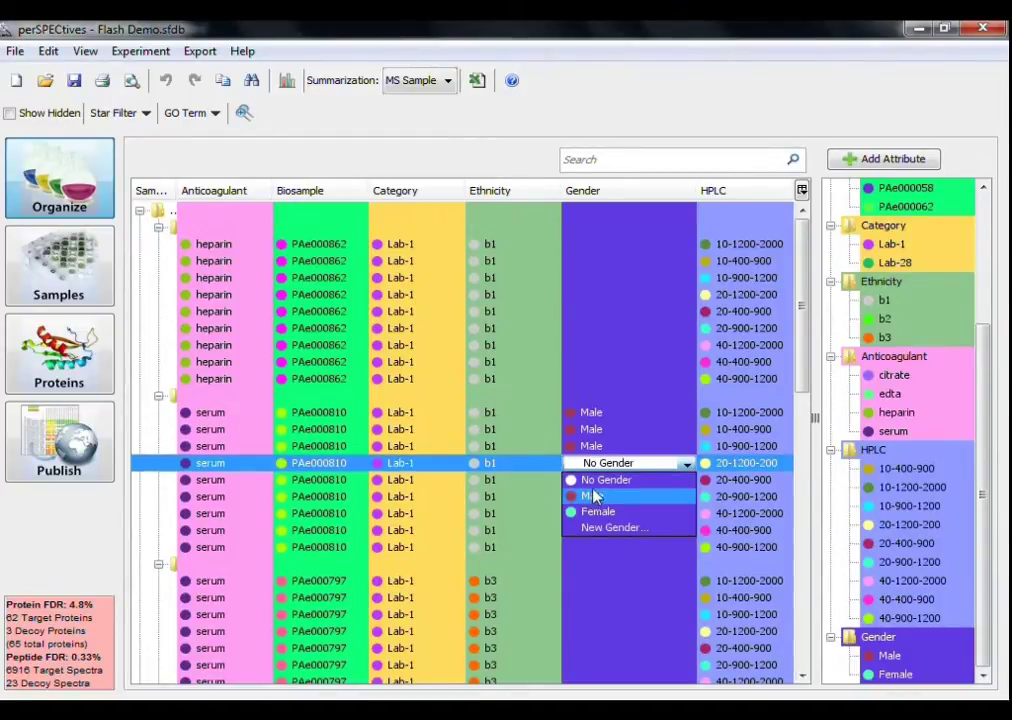
pyautogui.click(594, 497)
pyautogui.doubleClick(596, 482)
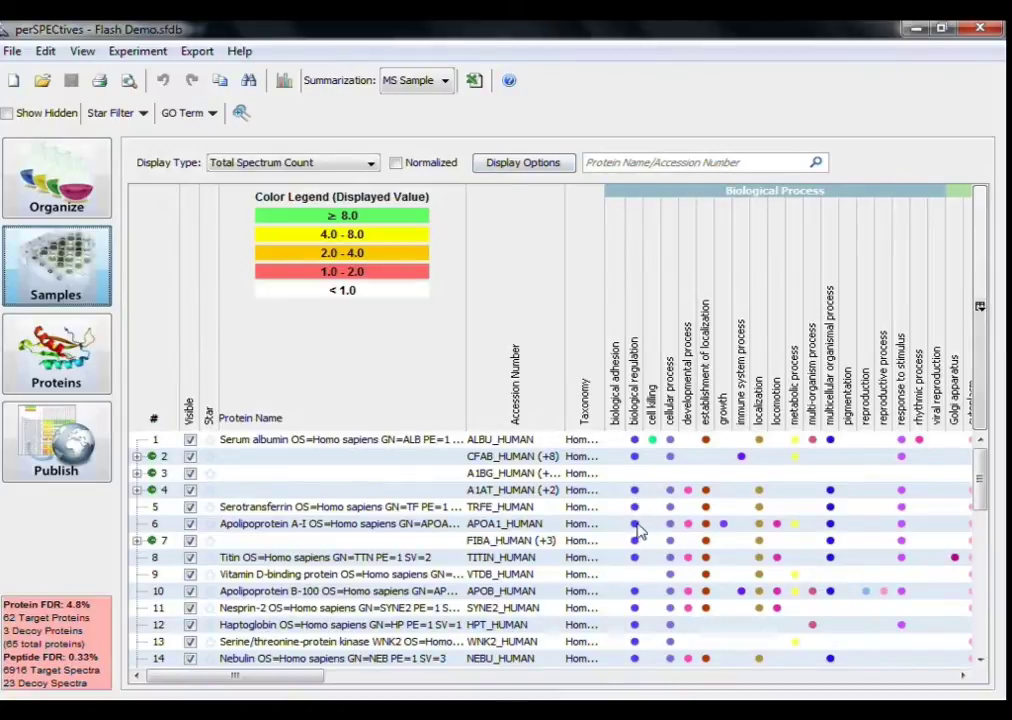
# Expand protein group 2 to inspect its members, then collapse it again
pyautogui.moveTo(638, 532)
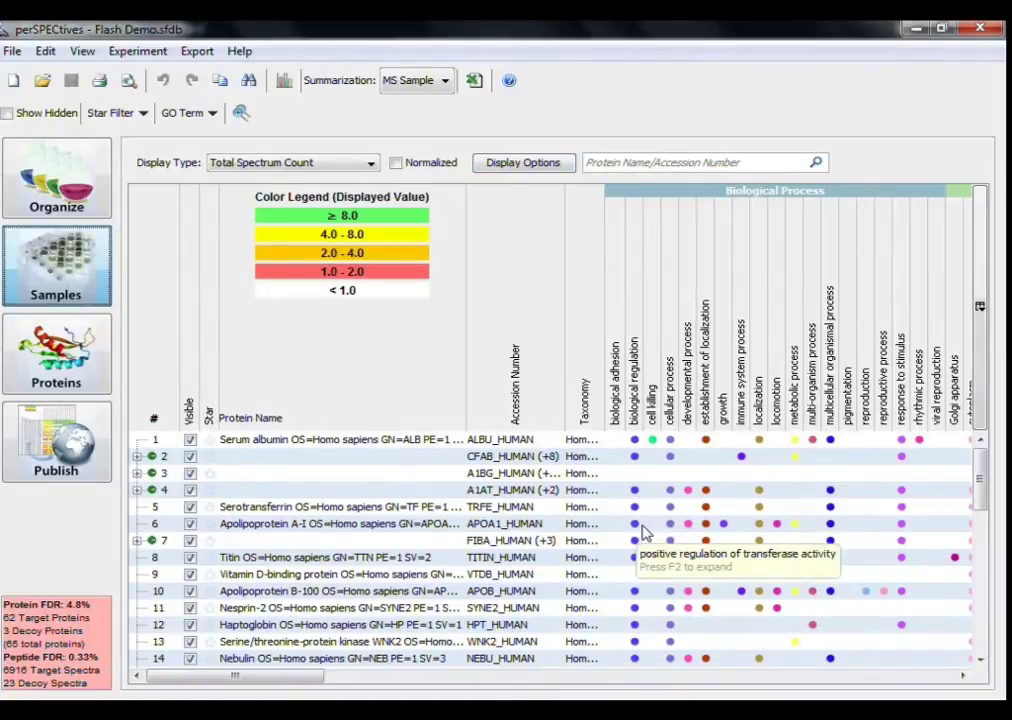
pyautogui.moveTo(679, 532)
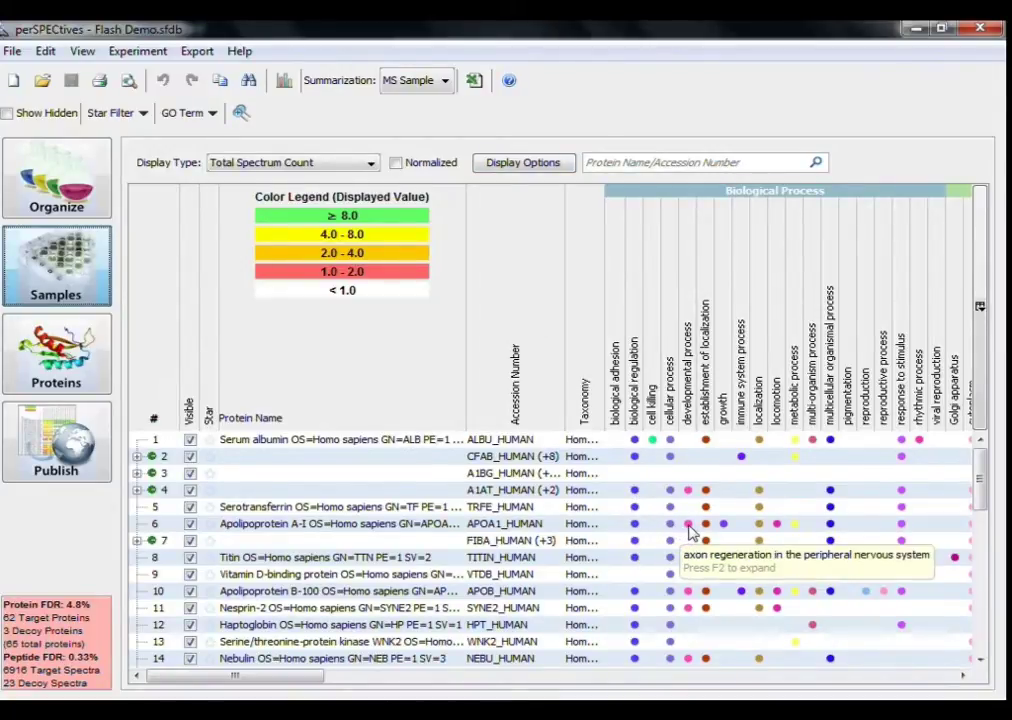
pyautogui.moveTo(718, 532)
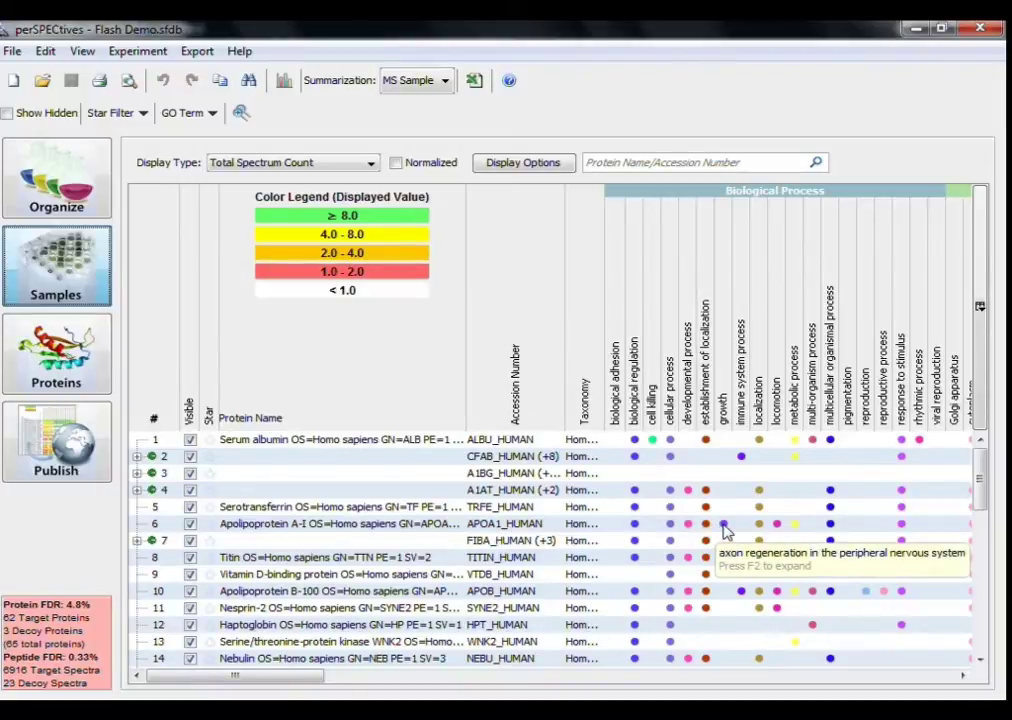
pyautogui.click(137, 458)
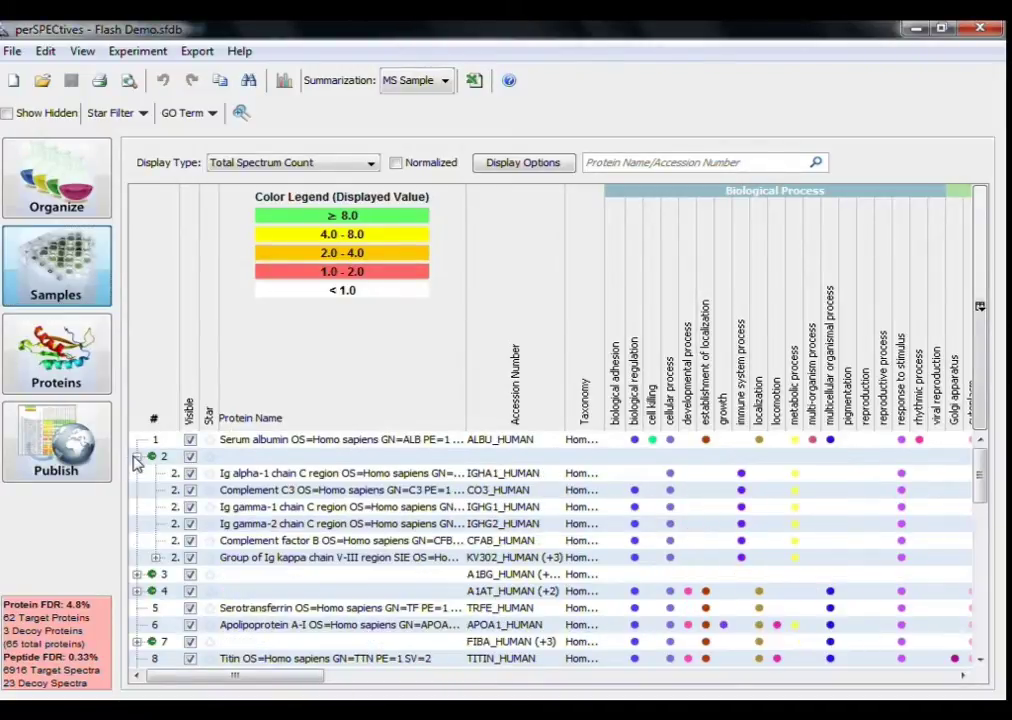
pyautogui.click(137, 457)
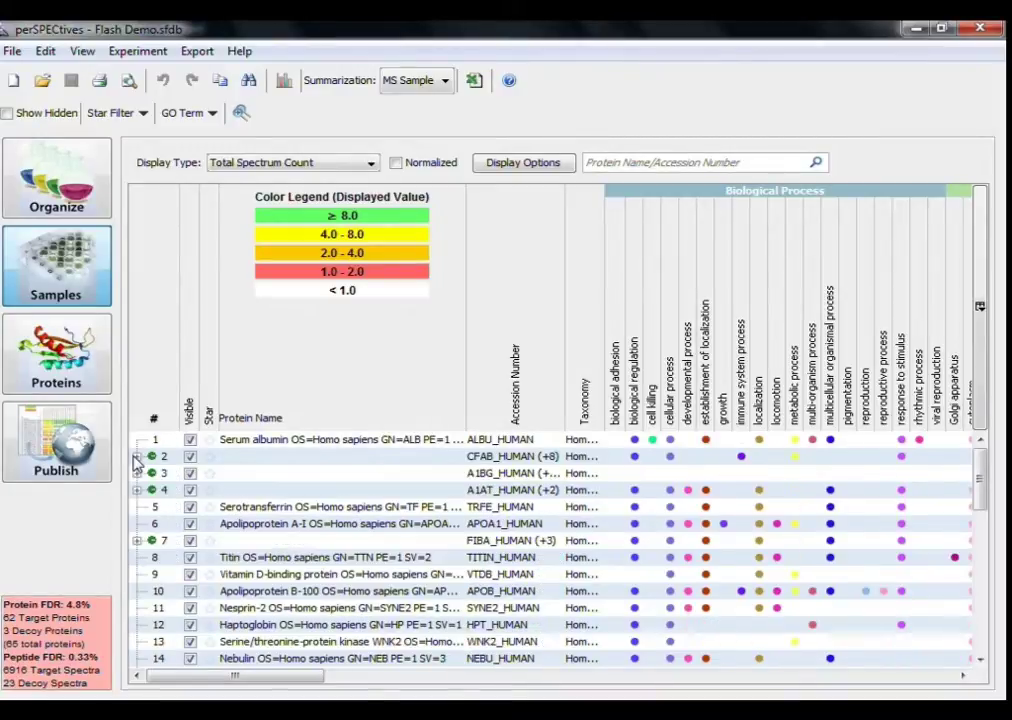
# Look at the Experiment > Protein Clustering options and close them unchanged
pyautogui.click(139, 52)
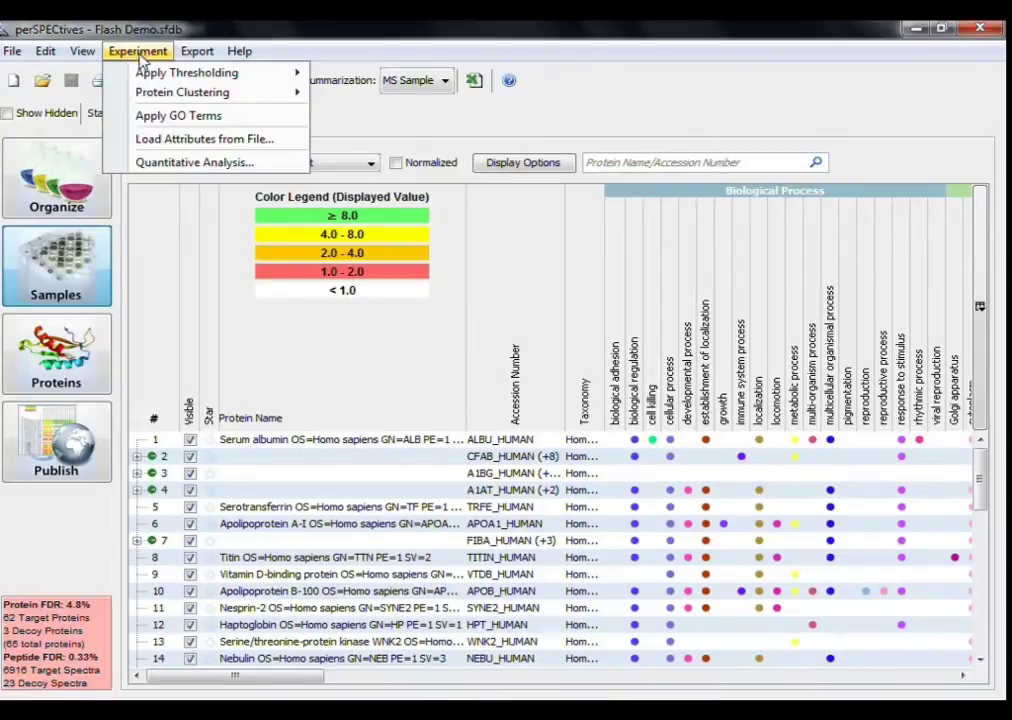
pyautogui.moveTo(150, 80)
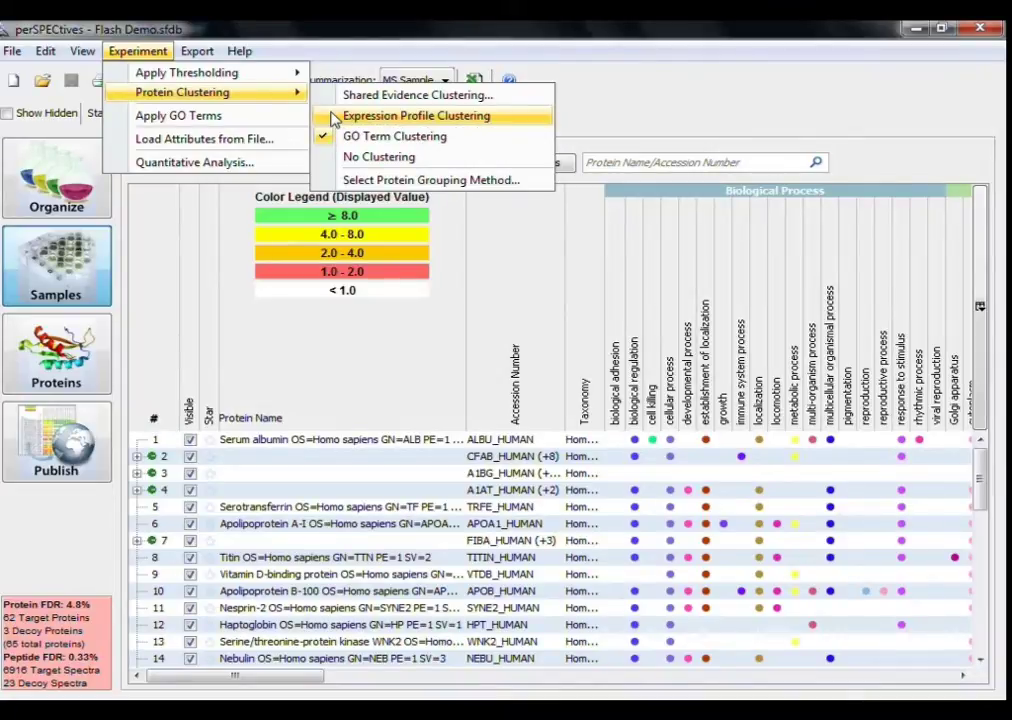
pyautogui.click(380, 48)
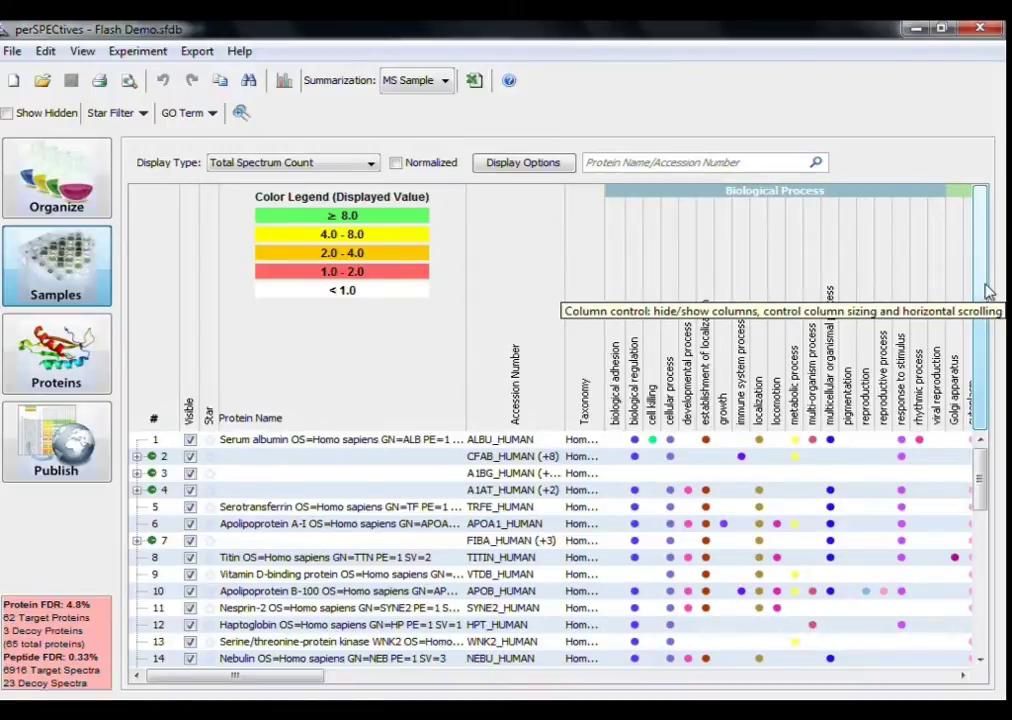
pyautogui.click(986, 290)
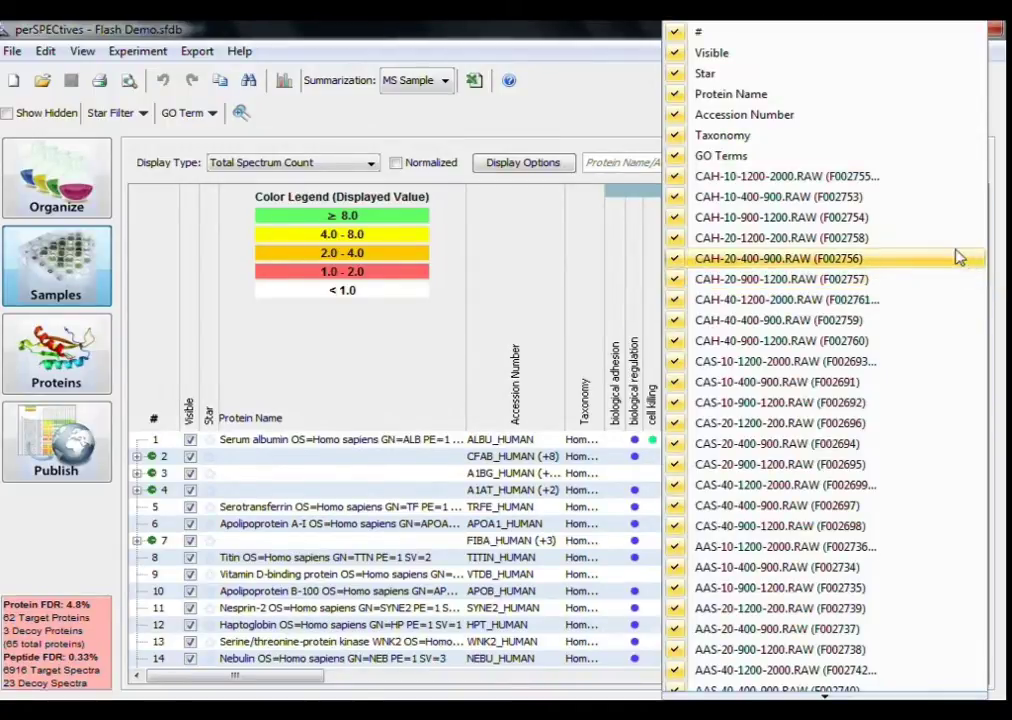
pyautogui.click(888, 157)
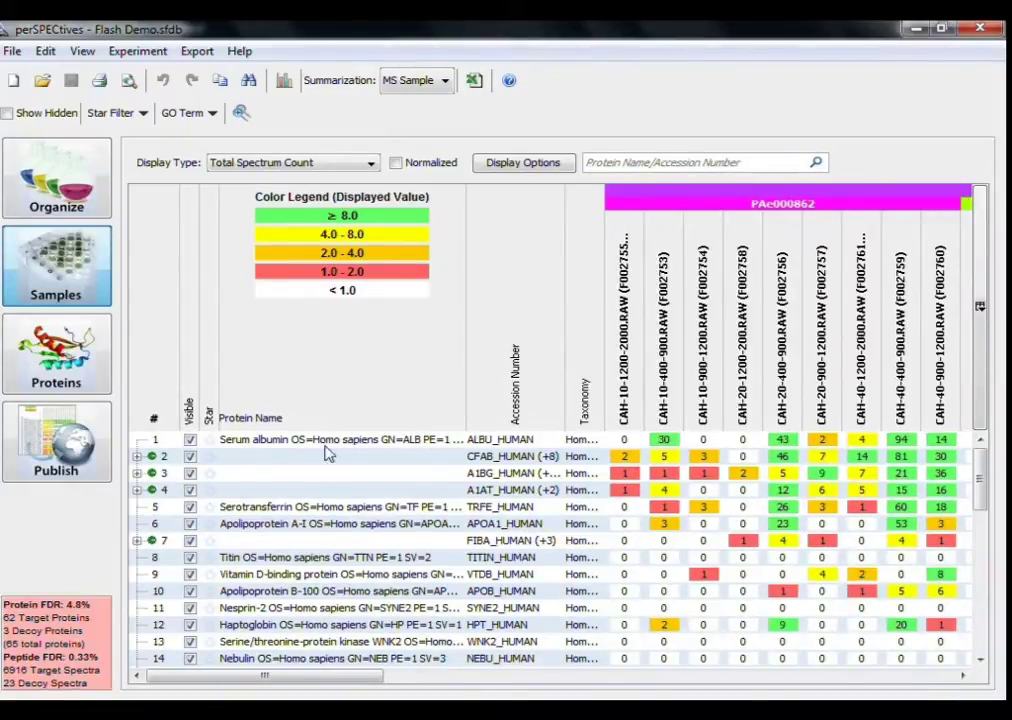
pyautogui.click(137, 456)
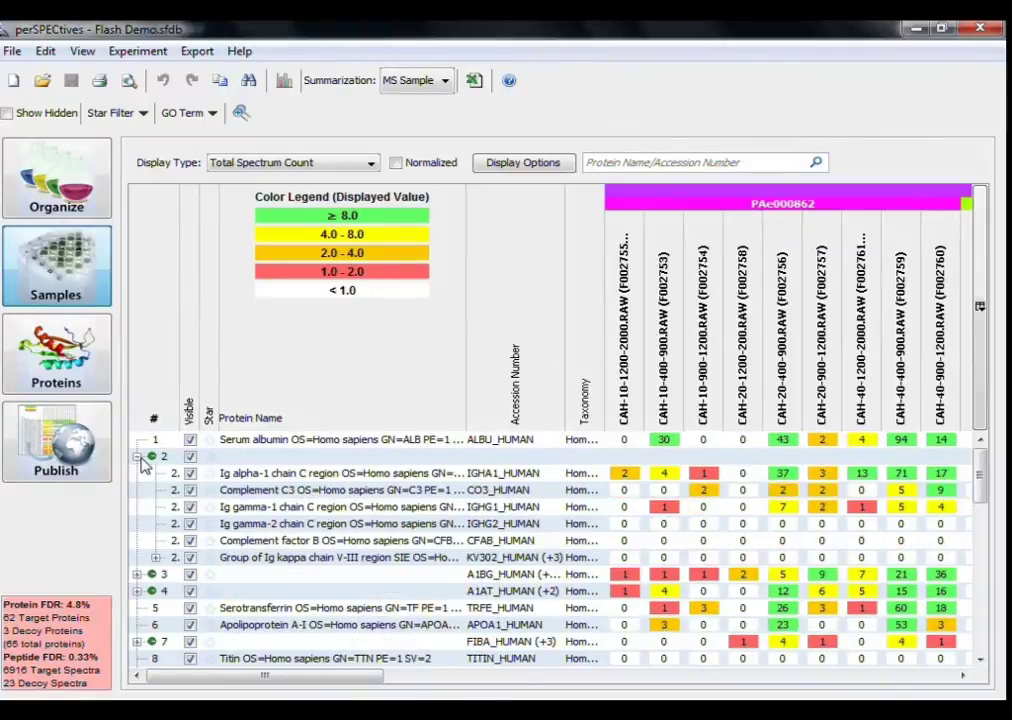
pyautogui.click(137, 456)
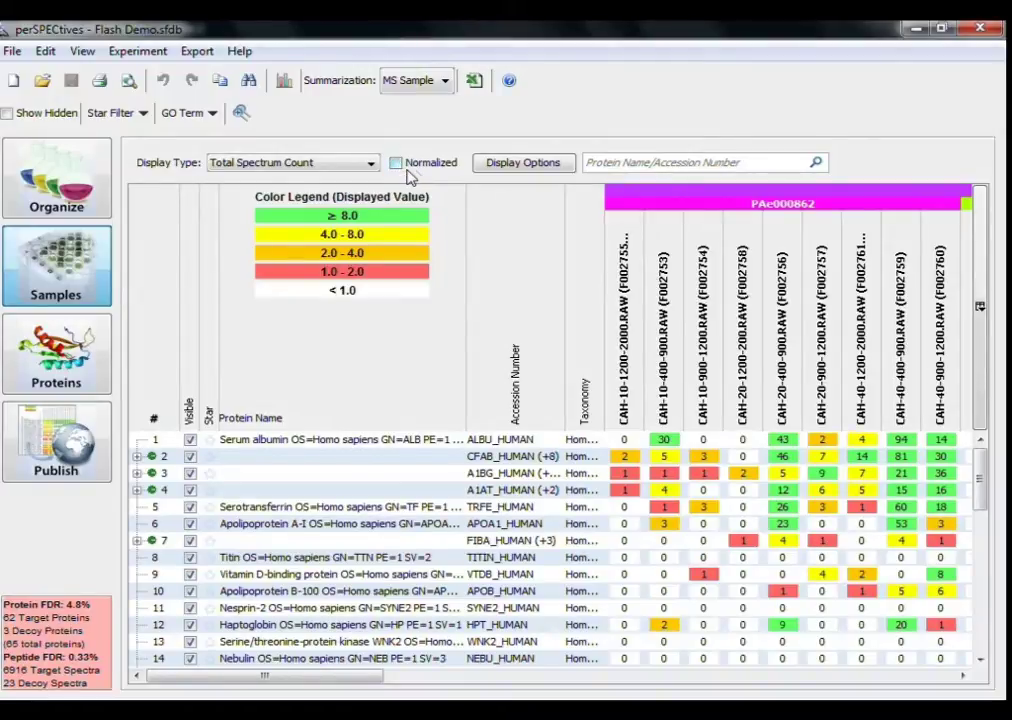
pyautogui.click(490, 168)
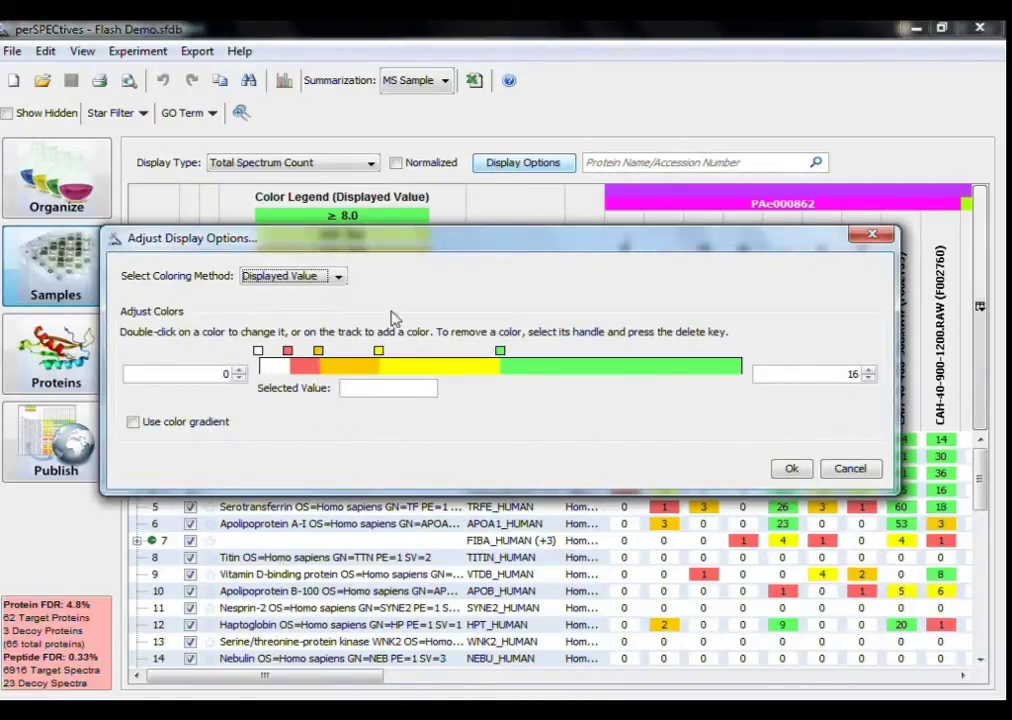
# Enable Use color gradient in Display Options so the legend spans 0.0 to 16.0
pyautogui.click(198, 432)
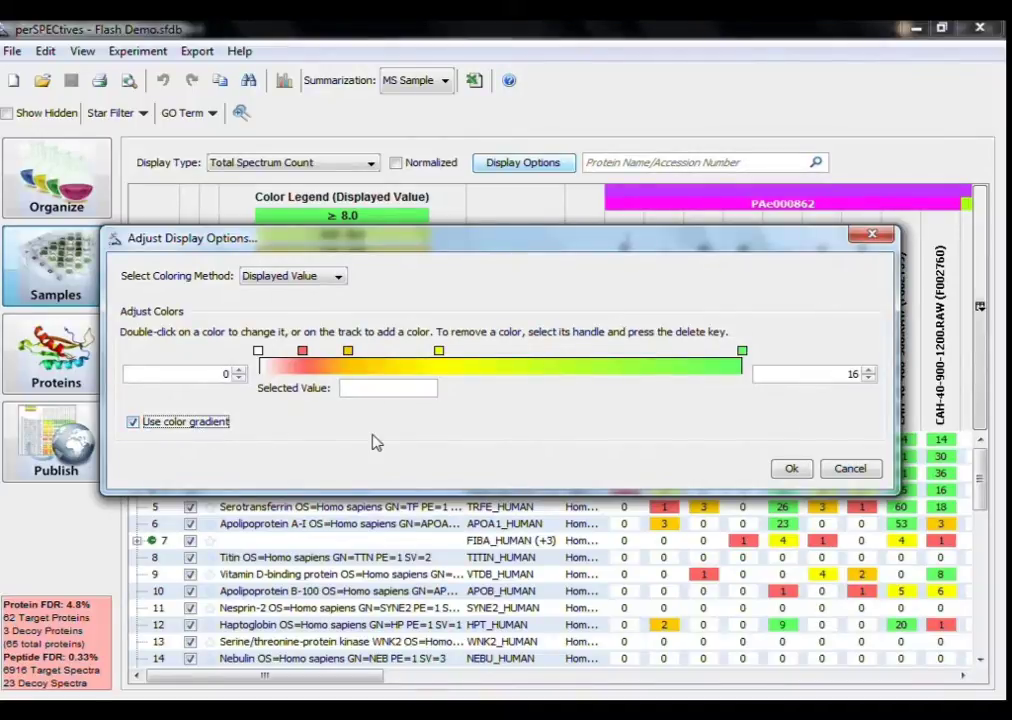
pyautogui.click(788, 469)
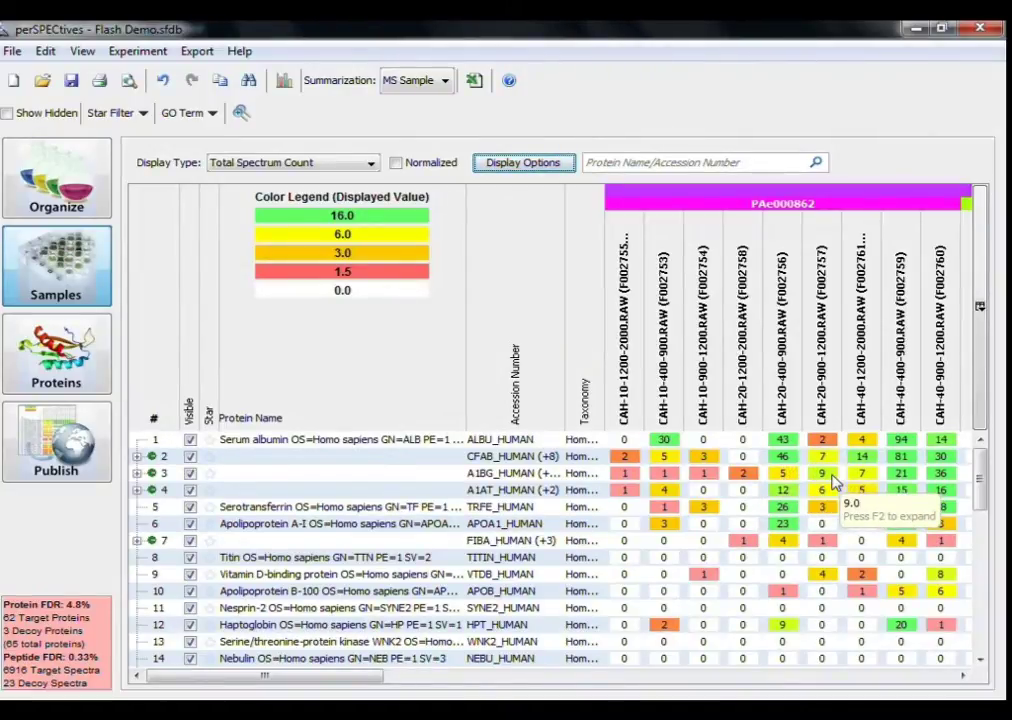
# Export the whole table as a PNG bitmap image via the table's Export menu
pyautogui.rightClick(835, 483)
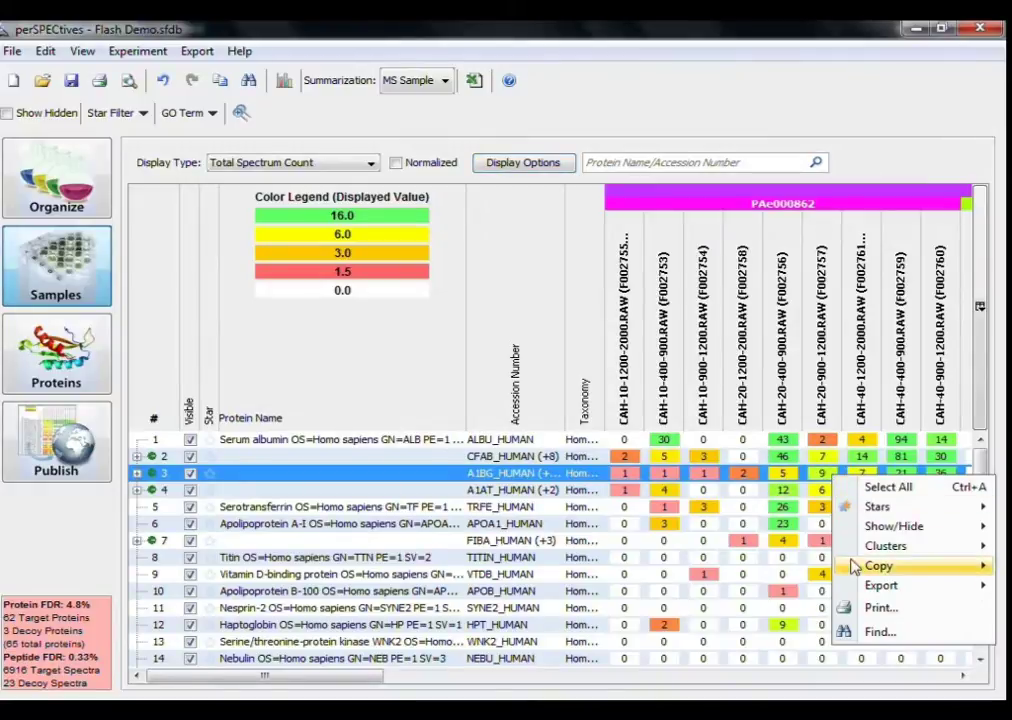
pyautogui.moveTo(849, 585)
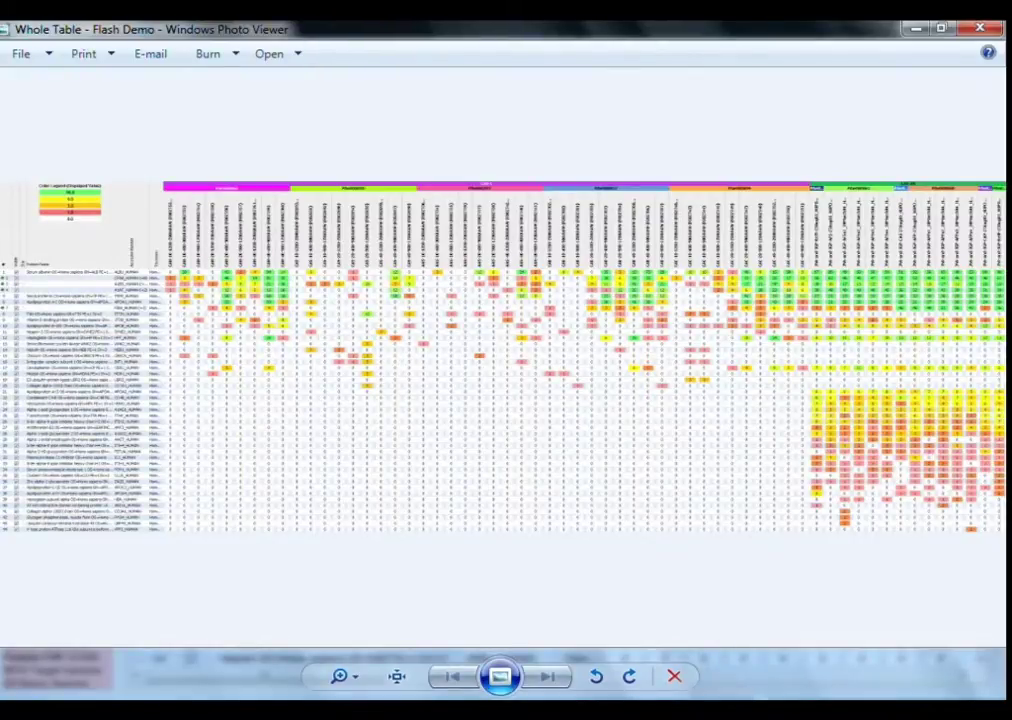
# Switch from Windows Photo Viewer back to the perSPECtives - Flash Demo window
pyautogui.moveTo(326, 680)
pyautogui.click(326, 605)
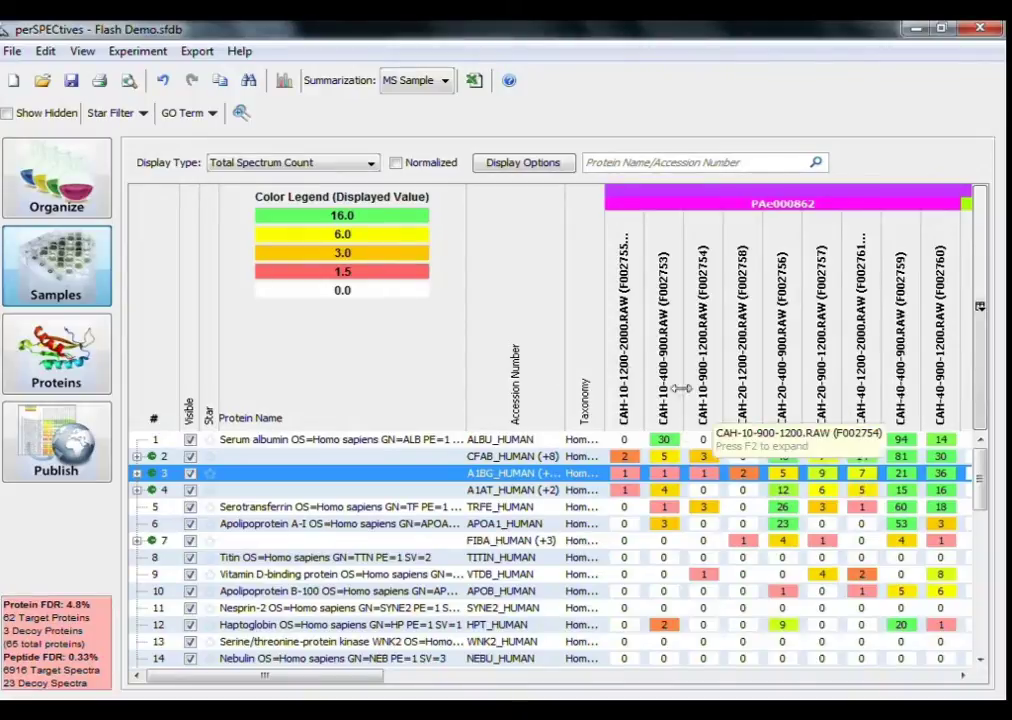
# Replace Biosample with Ethnicity in the summarization levels, keeping Category and MS Sample
pyautogui.click(424, 85)
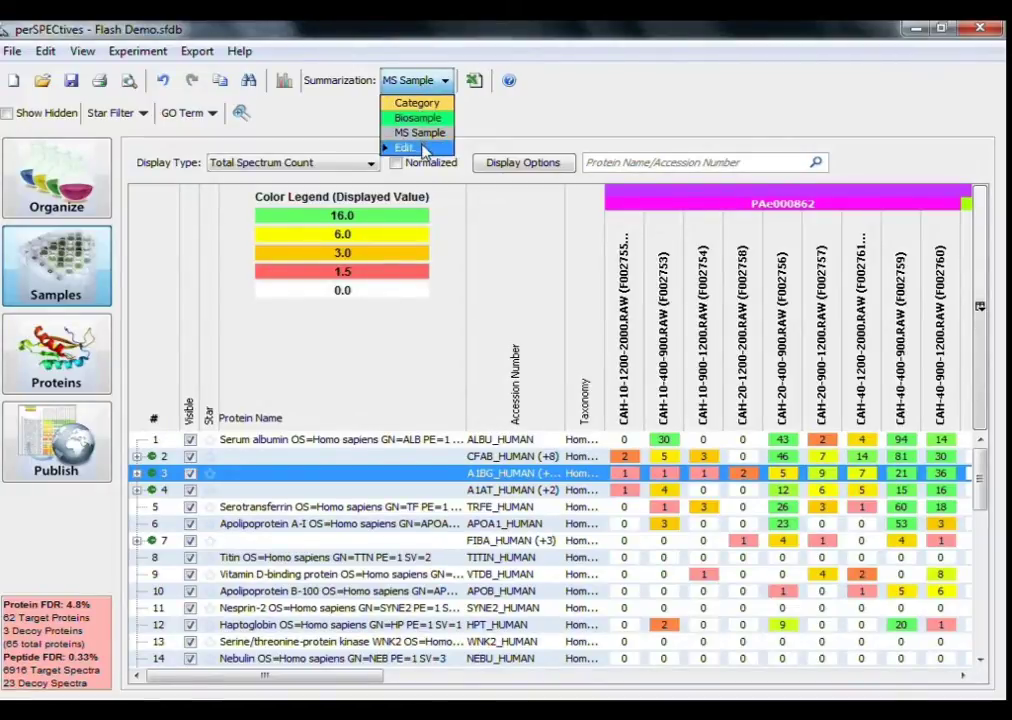
pyautogui.click(424, 150)
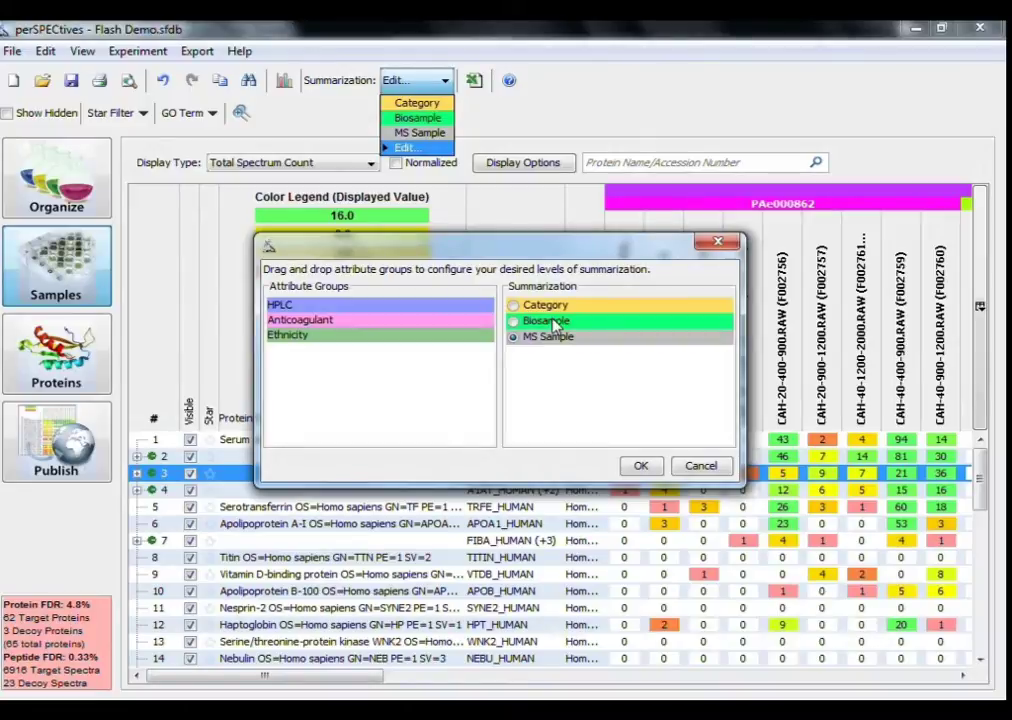
pyautogui.moveTo(556, 326); pyautogui.dragTo(432, 350)
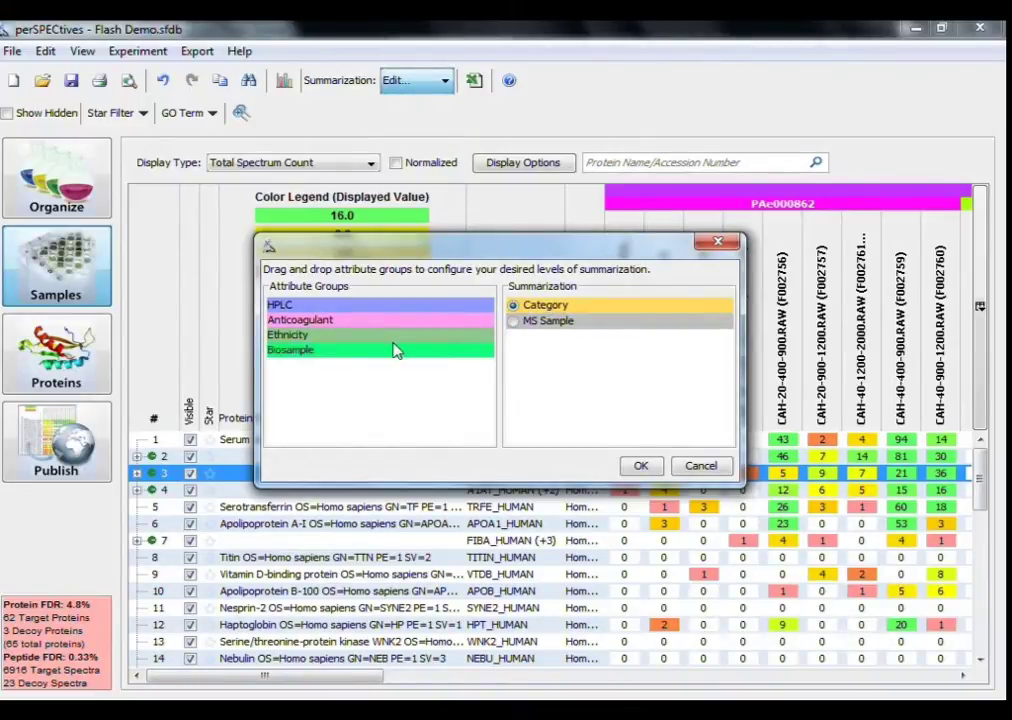
pyautogui.click(298, 336)
pyautogui.moveTo(300, 340); pyautogui.dragTo(520, 320)
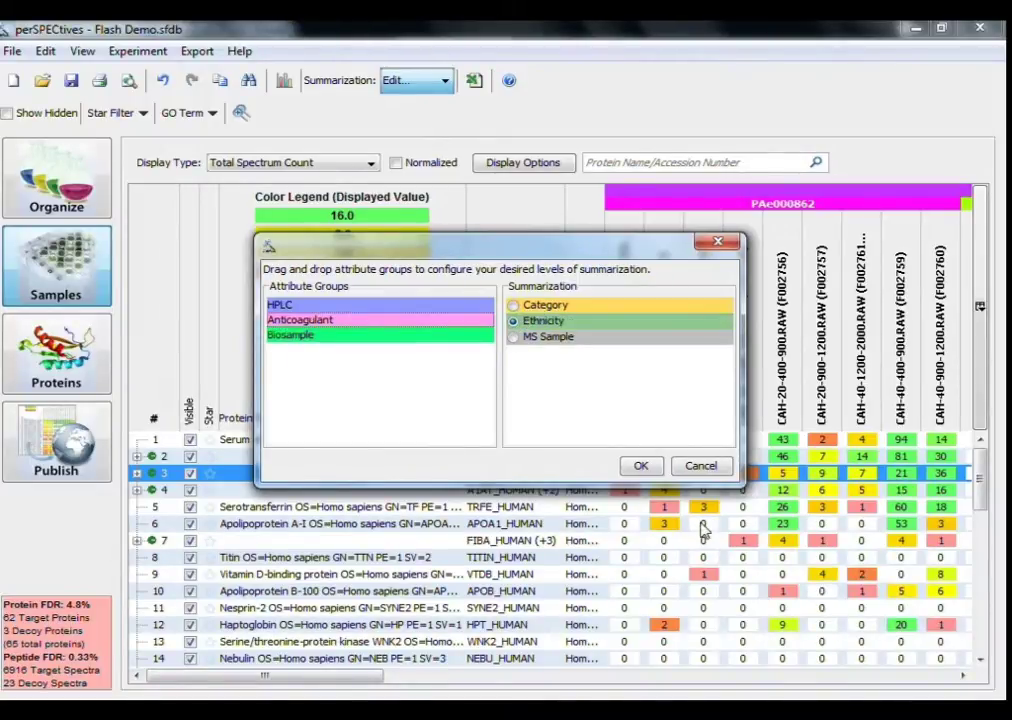
pyautogui.click(645, 467)
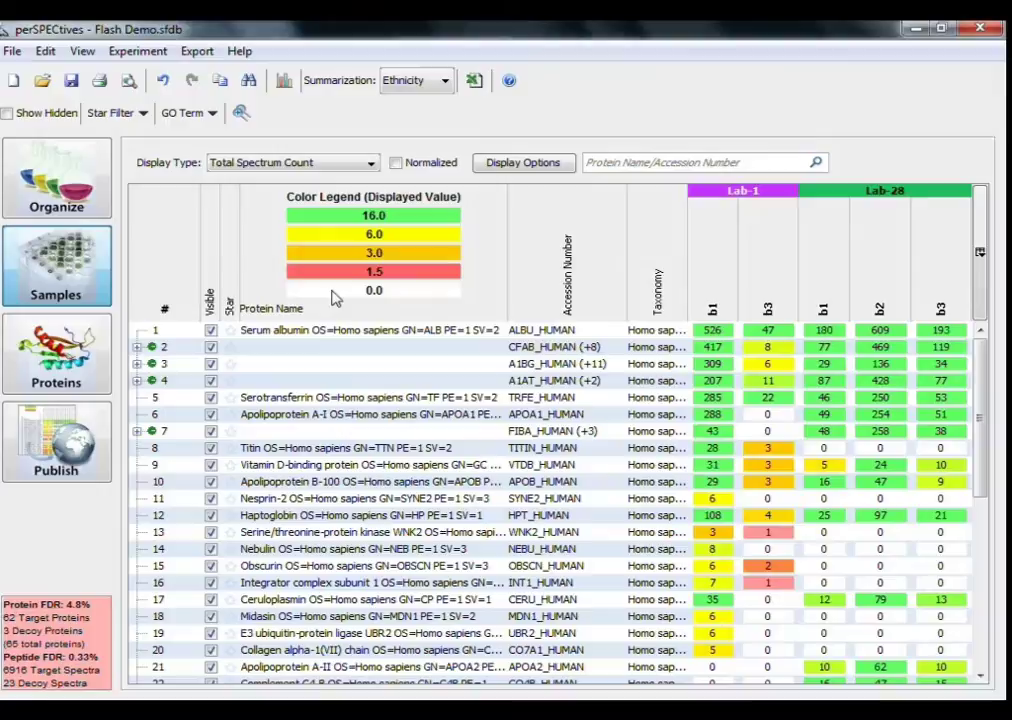
# Run a t-test / ANOVA grouped by Category and blocked by Ethnicity from Quantitative Analysis
pyautogui.click(140, 52)
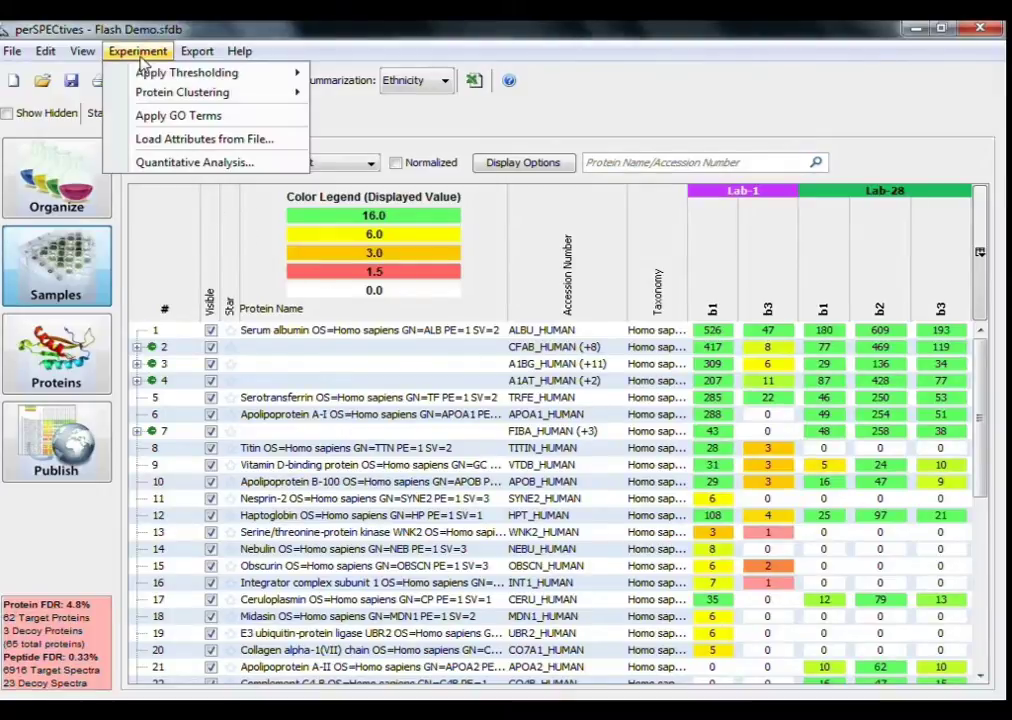
pyautogui.click(152, 164)
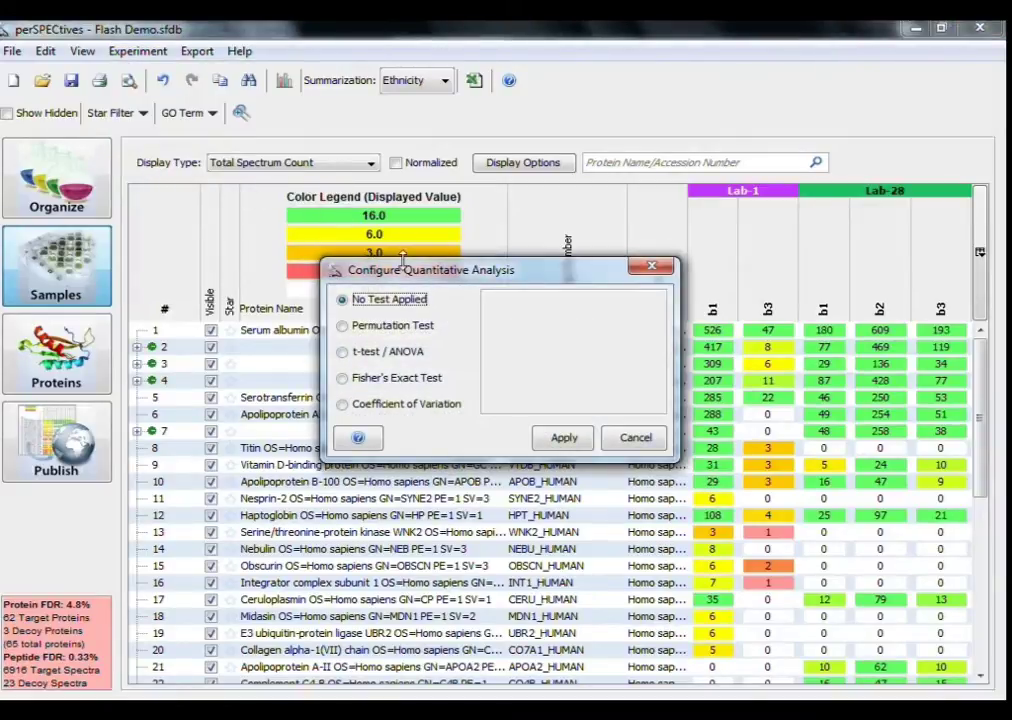
pyautogui.click(428, 327)
pyautogui.click(416, 353)
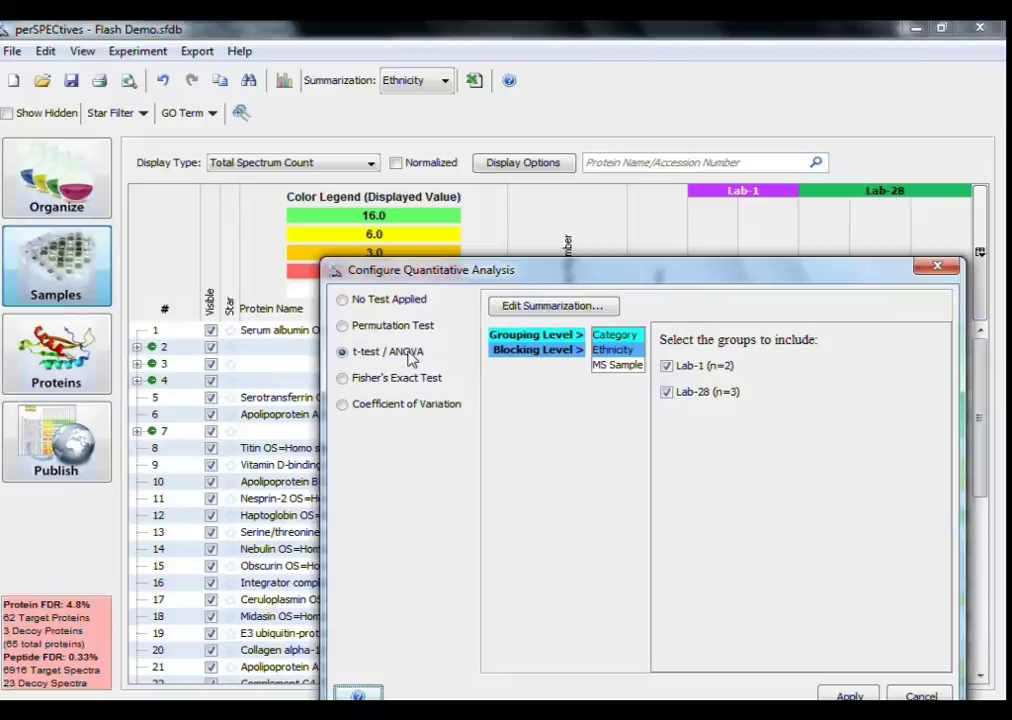
pyautogui.click(601, 316)
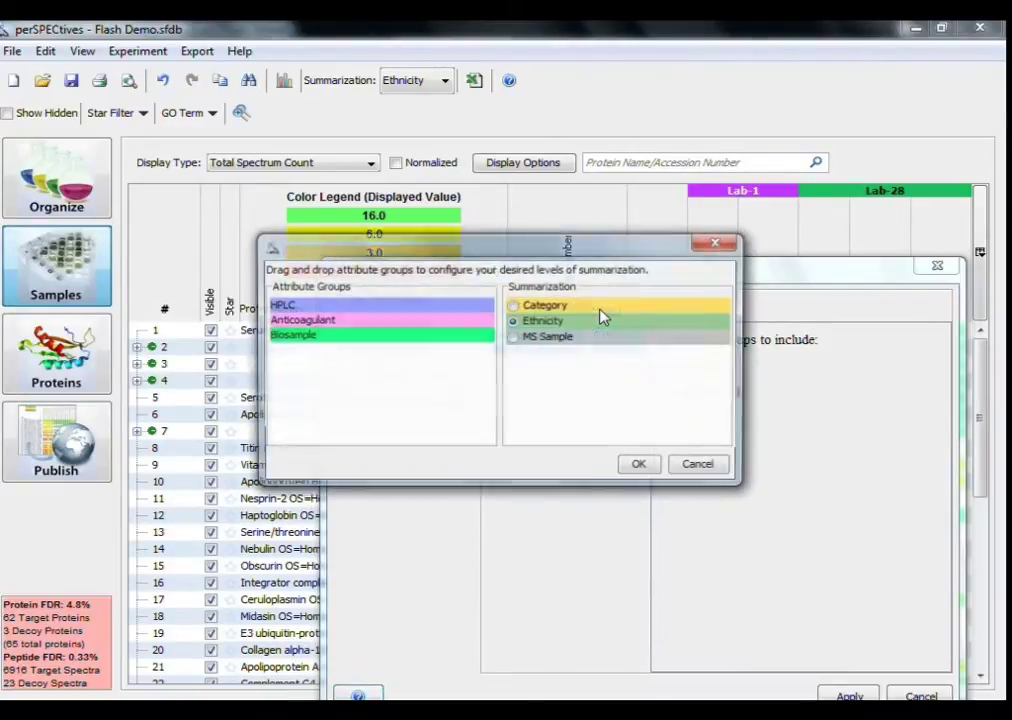
pyautogui.click(701, 467)
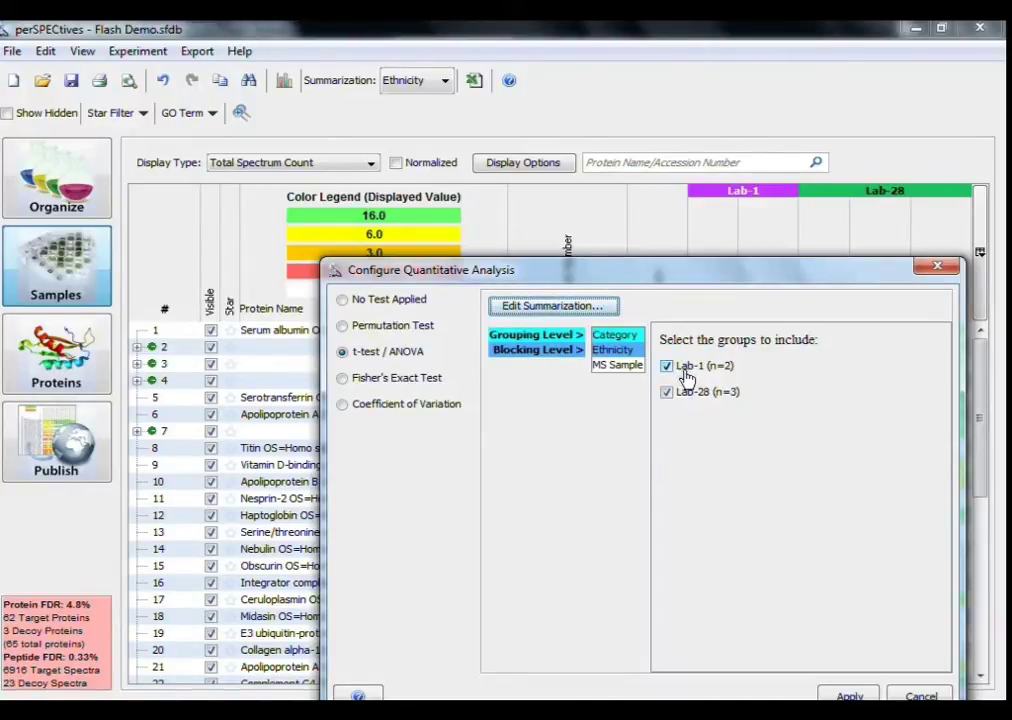
pyautogui.click(849, 695)
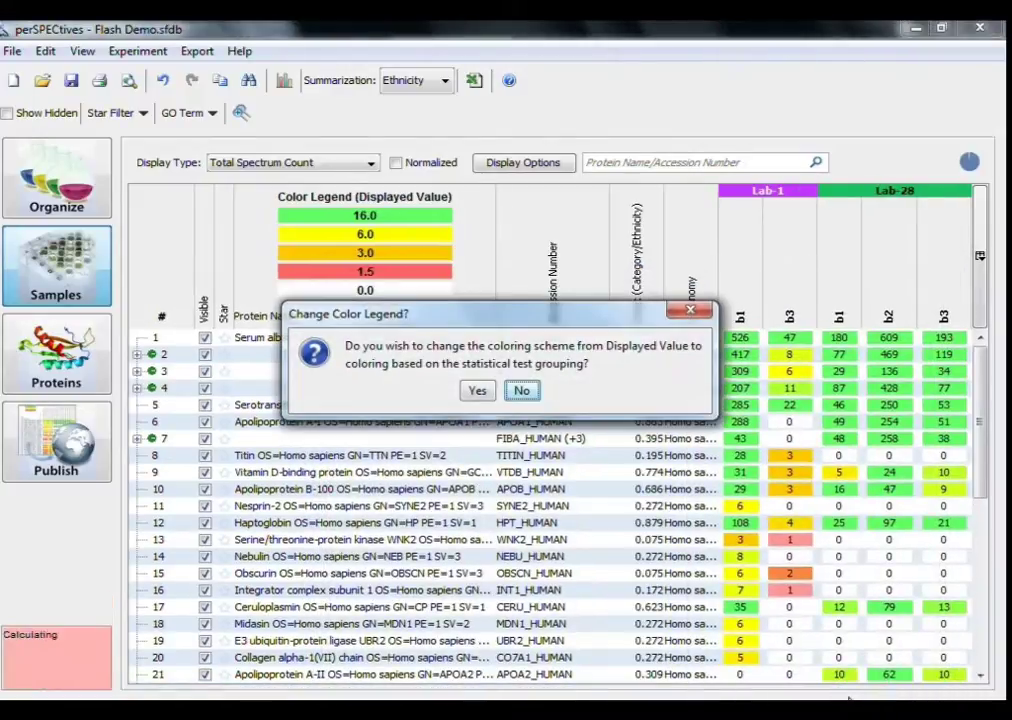
# Accept recolouring the legend by t-test groups, then open Apolipoprotein A-I's detailed view
pyautogui.click(478, 391)
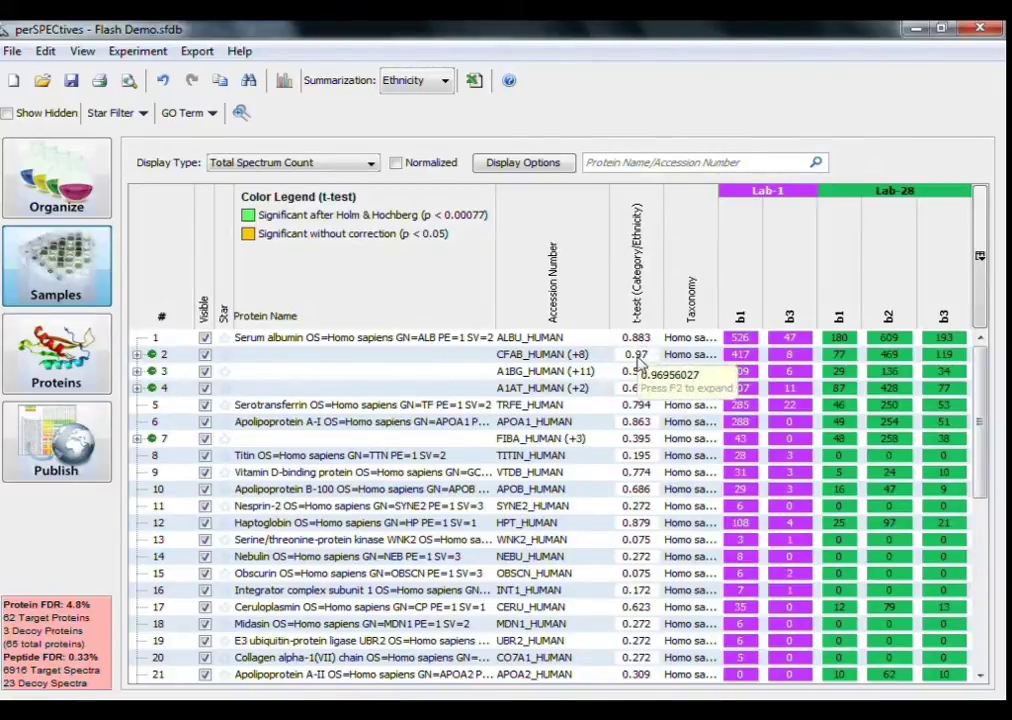
pyautogui.doubleClick(640, 421)
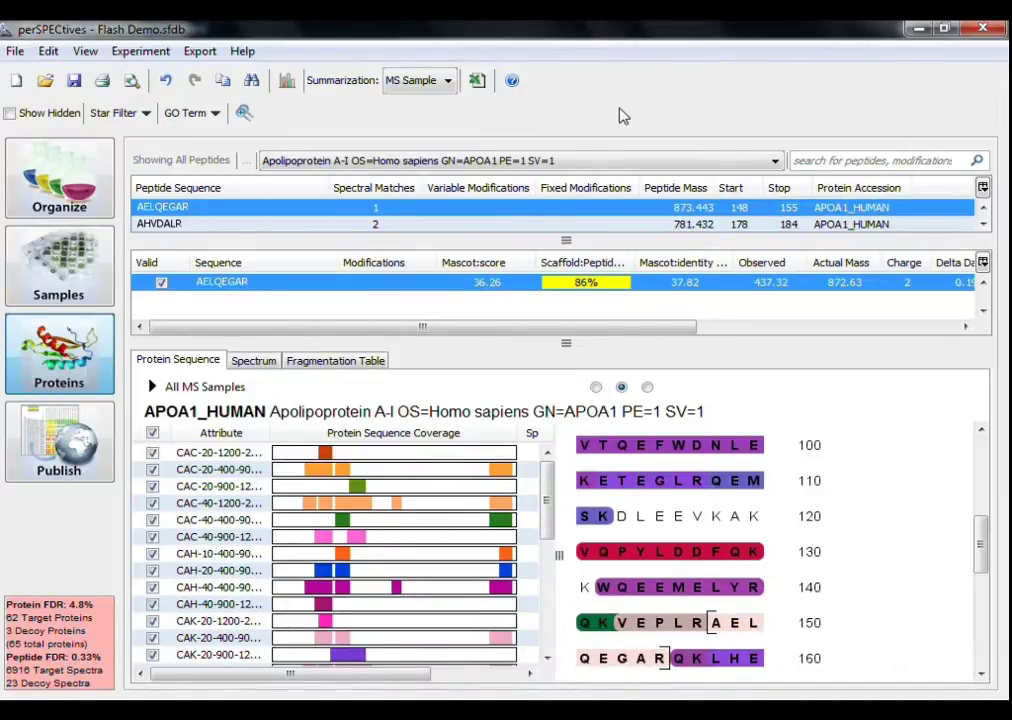
# Enlarge the peptide panes and review AELQEGAR's spectrum and fragmentation table for APOA1
pyautogui.moveTo(566, 240); pyautogui.dragTo(567, 295)
pyautogui.moveTo(566, 394); pyautogui.dragTo(568, 423)
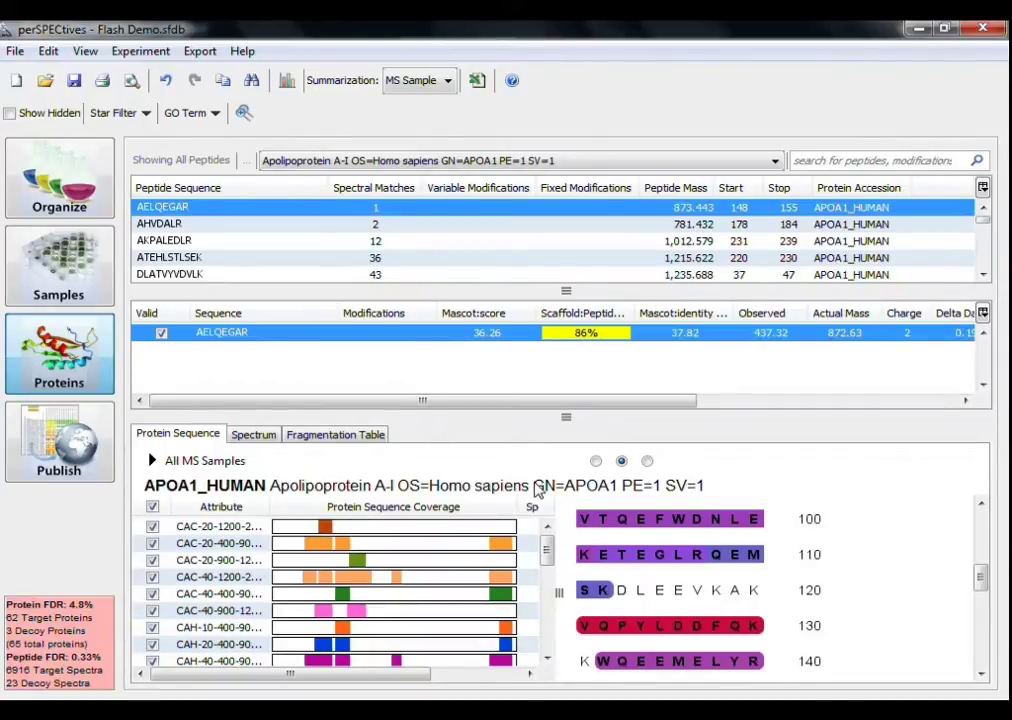
pyautogui.click(262, 437)
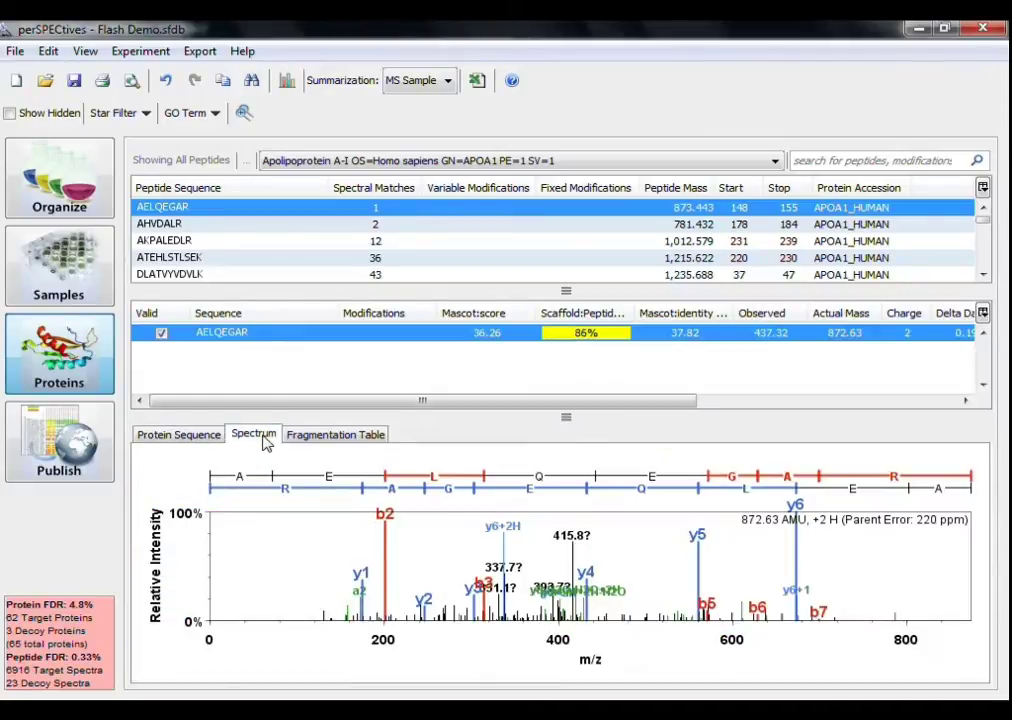
pyautogui.click(315, 439)
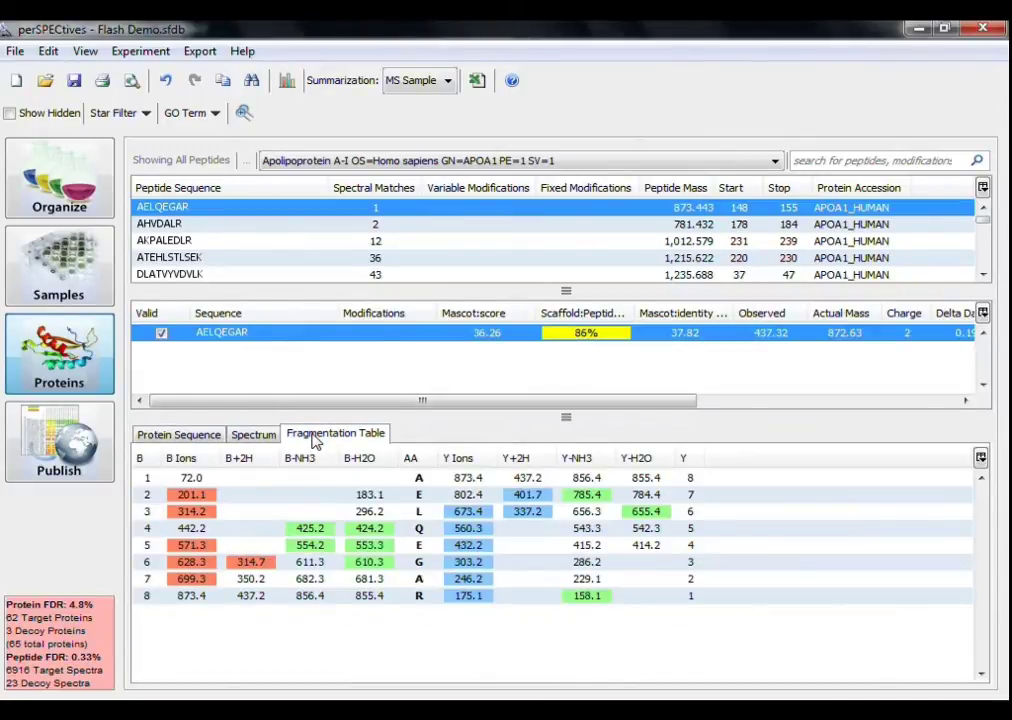
pyautogui.click(208, 436)
pyautogui.click(479, 162)
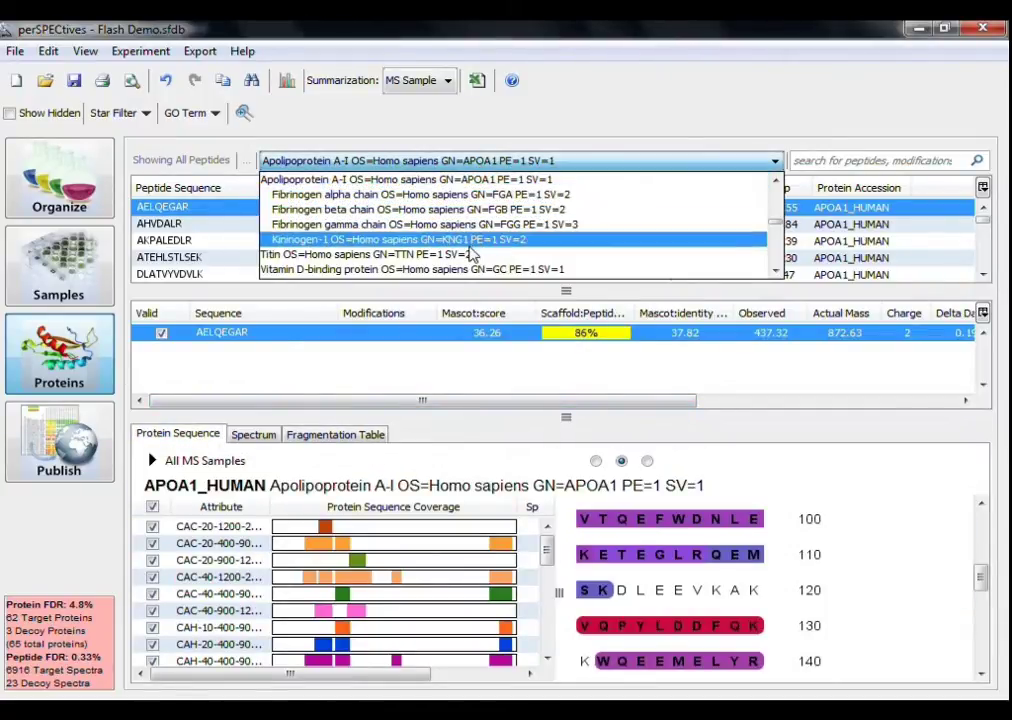
# Keep Apolipoprotein A-I and review the spectra listed for peptide ETEGLRQEMSK
pyautogui.click(452, 302)
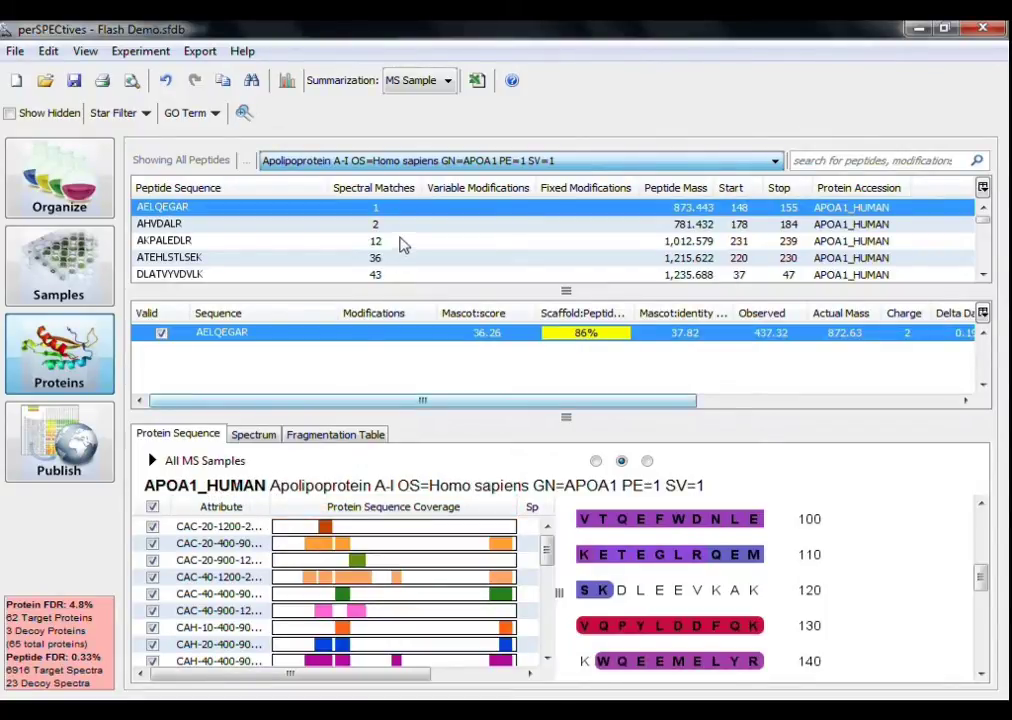
pyautogui.click(984, 274)
pyautogui.click(984, 274)
pyautogui.click(984, 274)
pyautogui.click(984, 274)
pyautogui.click(984, 274)
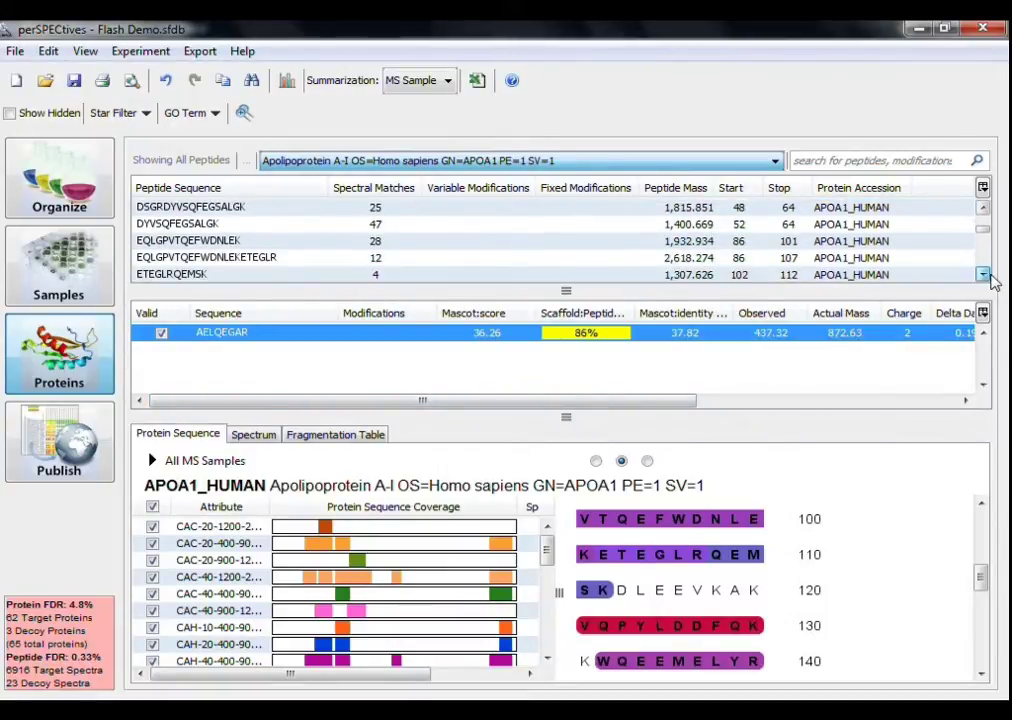
pyautogui.click(827, 275)
pyautogui.click(762, 350)
pyautogui.click(757, 376)
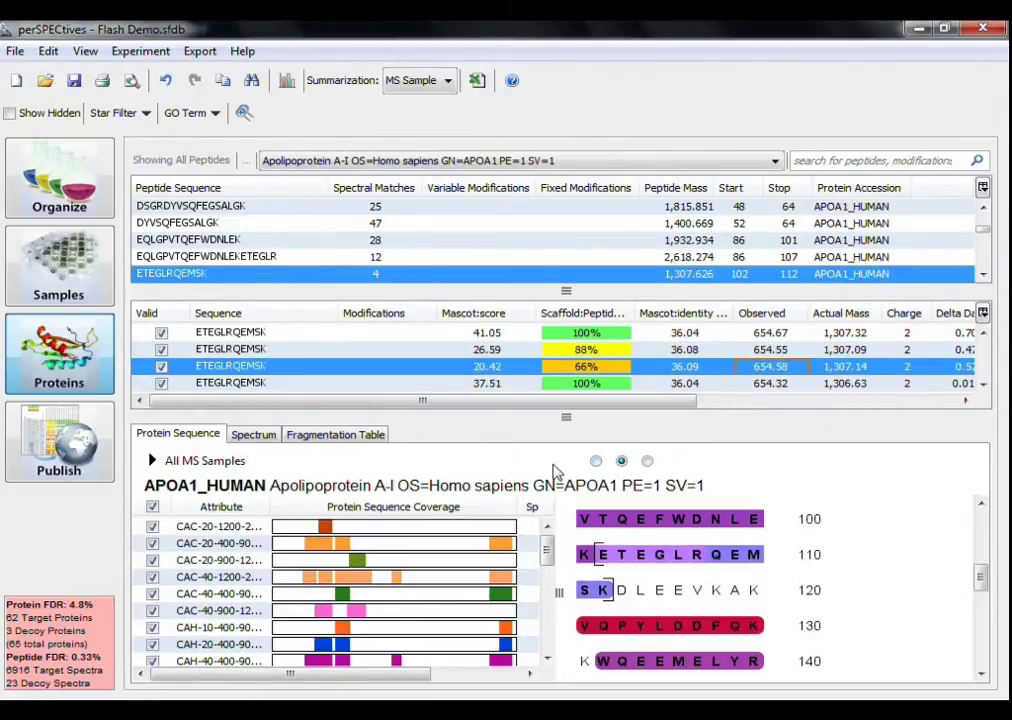
# Compare the coverage display modes, then settle on the per-sample table with spectral matches and Cov %
pyautogui.click(596, 461)
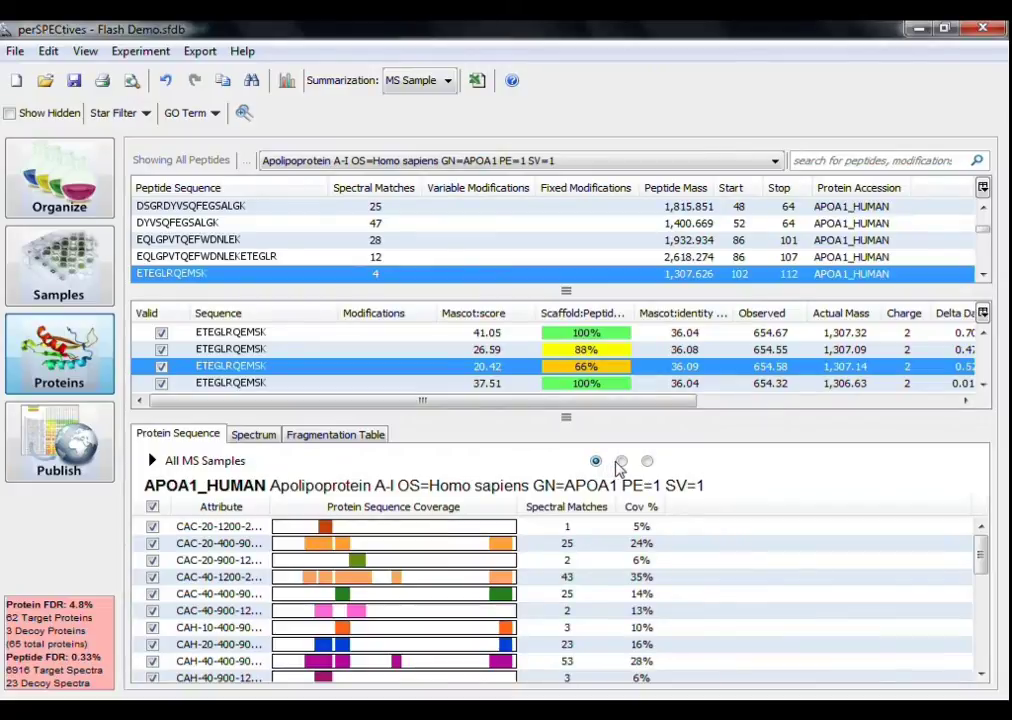
pyautogui.click(648, 462)
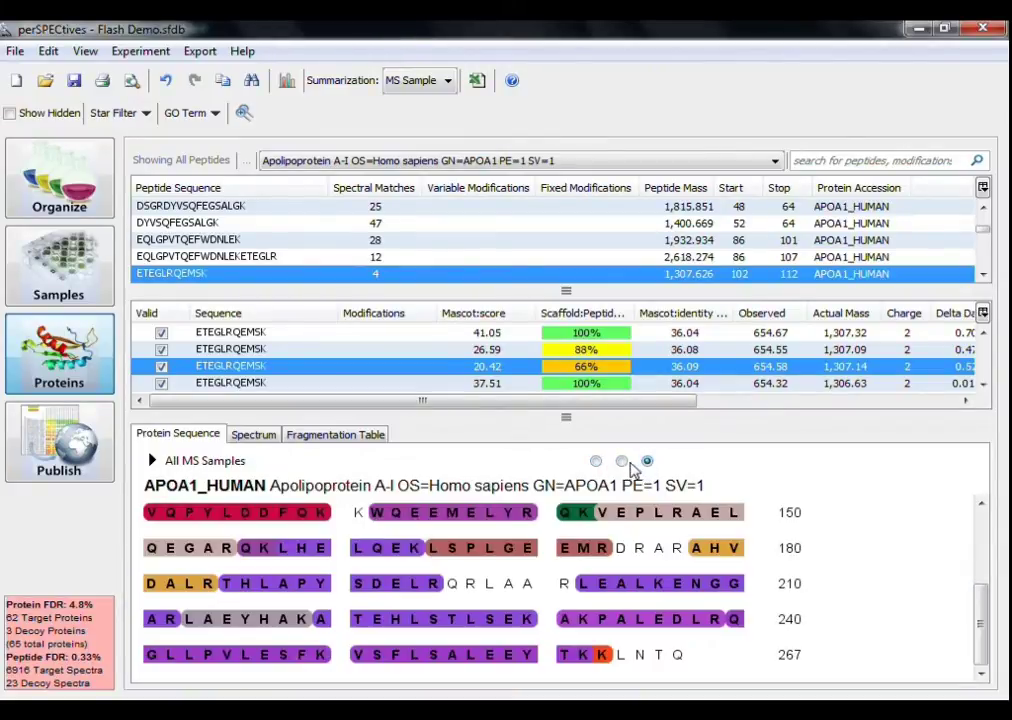
pyautogui.click(621, 461)
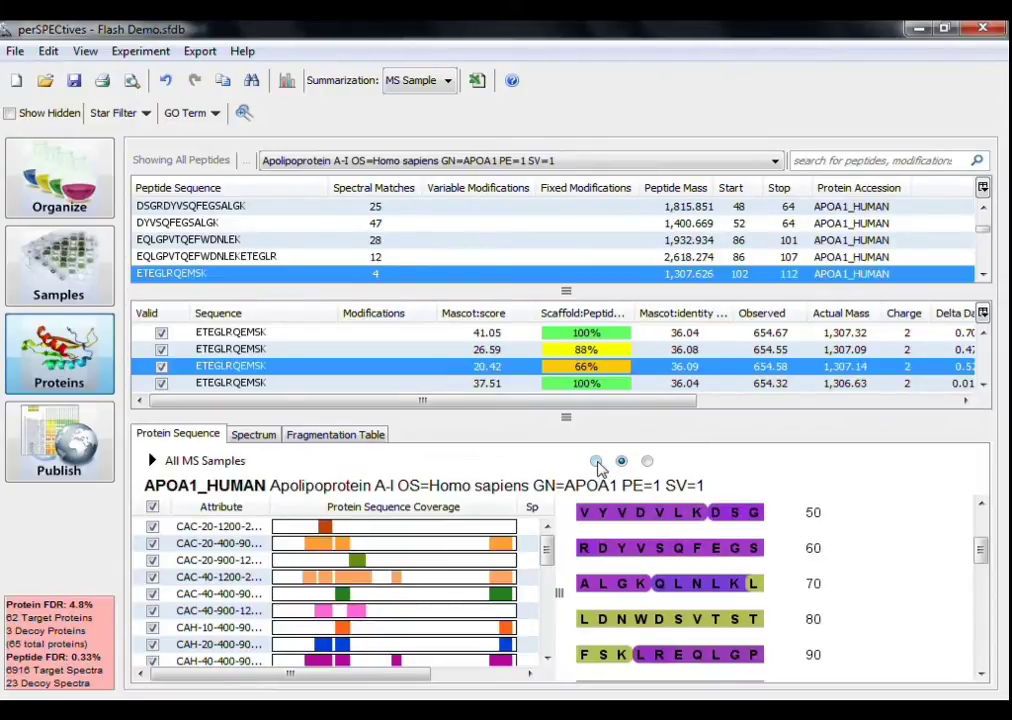
pyautogui.click(596, 462)
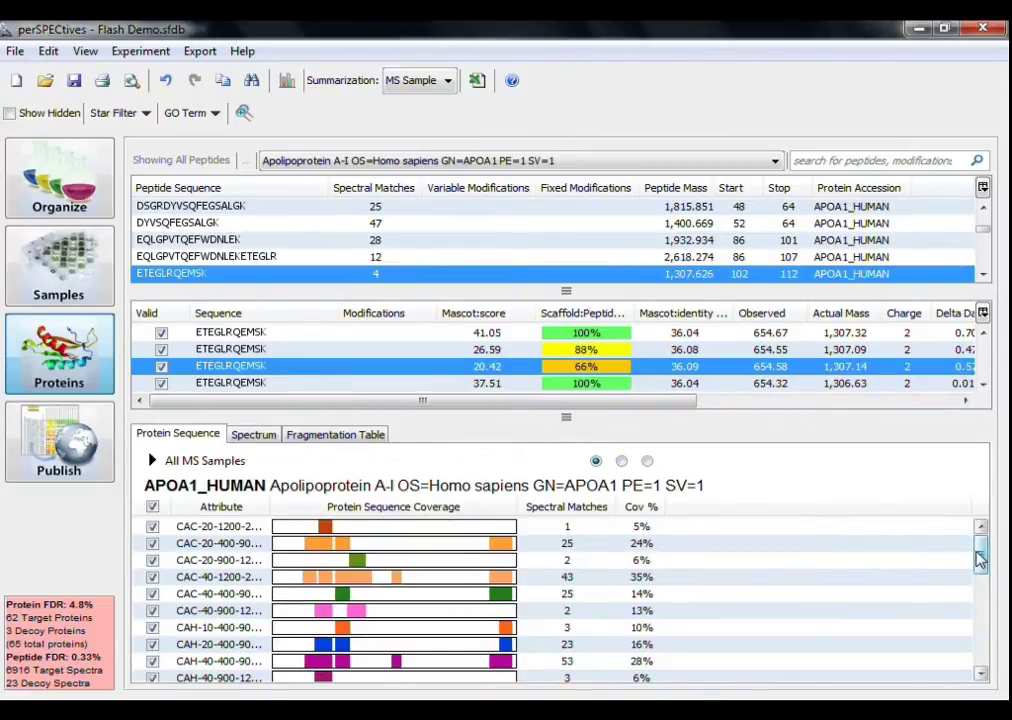
pyautogui.moveTo(979, 560); pyautogui.dragTo(984, 624)
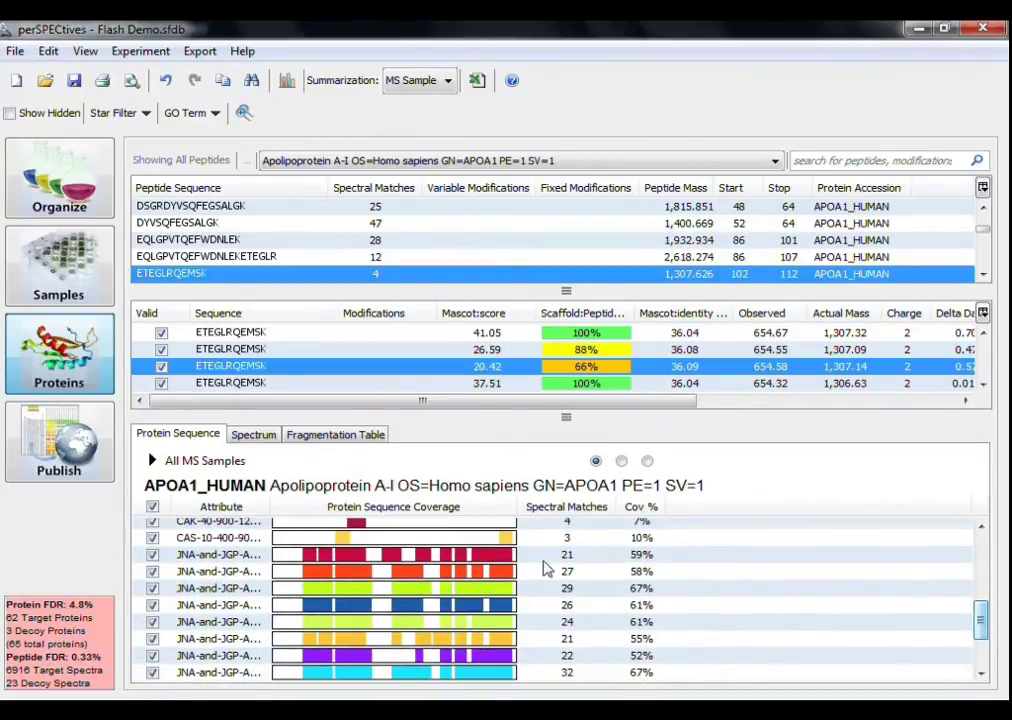
# Switch the coverage grouping from All MS Samples to Ethnicity: overall 79%, b1 66%, b3 66%, b2 77%
pyautogui.click(238, 470)
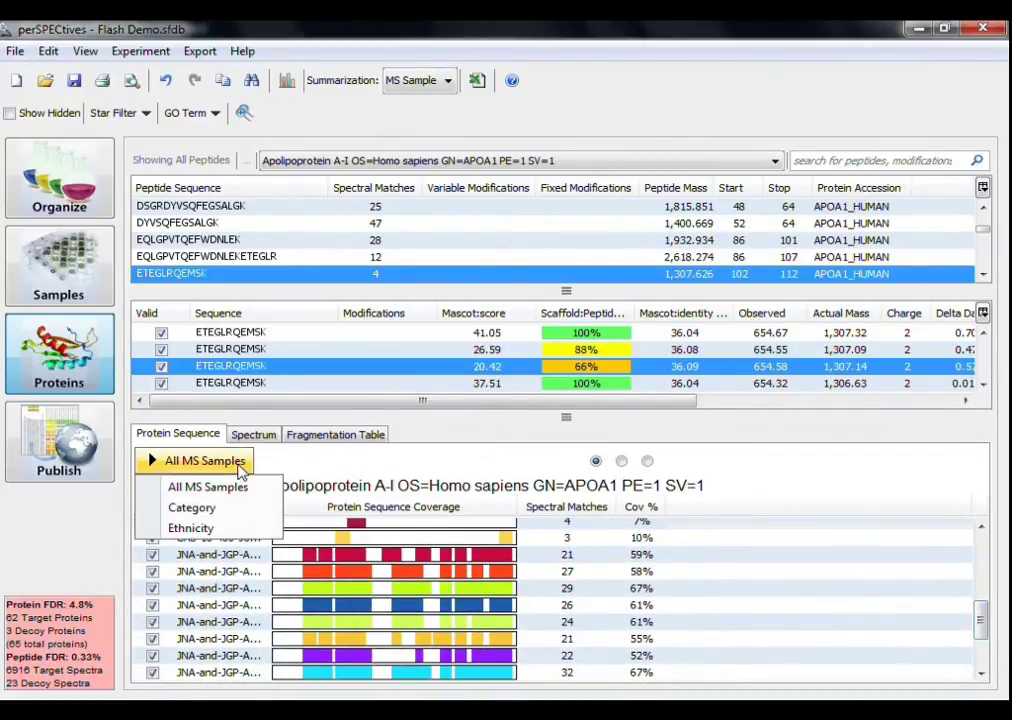
pyautogui.click(236, 529)
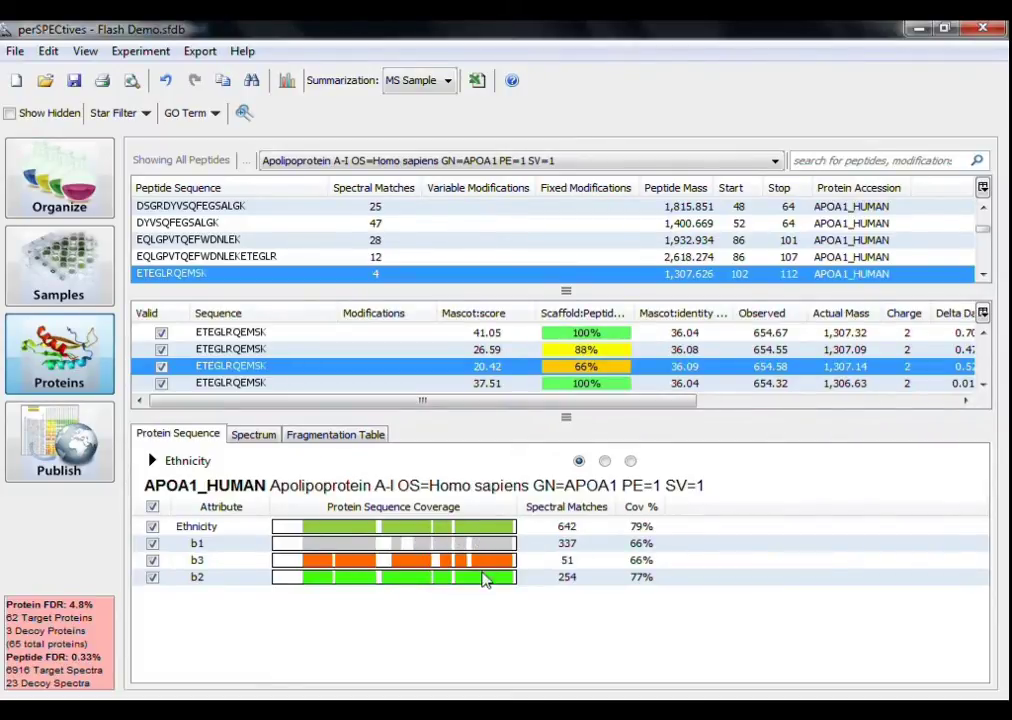
pyautogui.moveTo(485, 586)
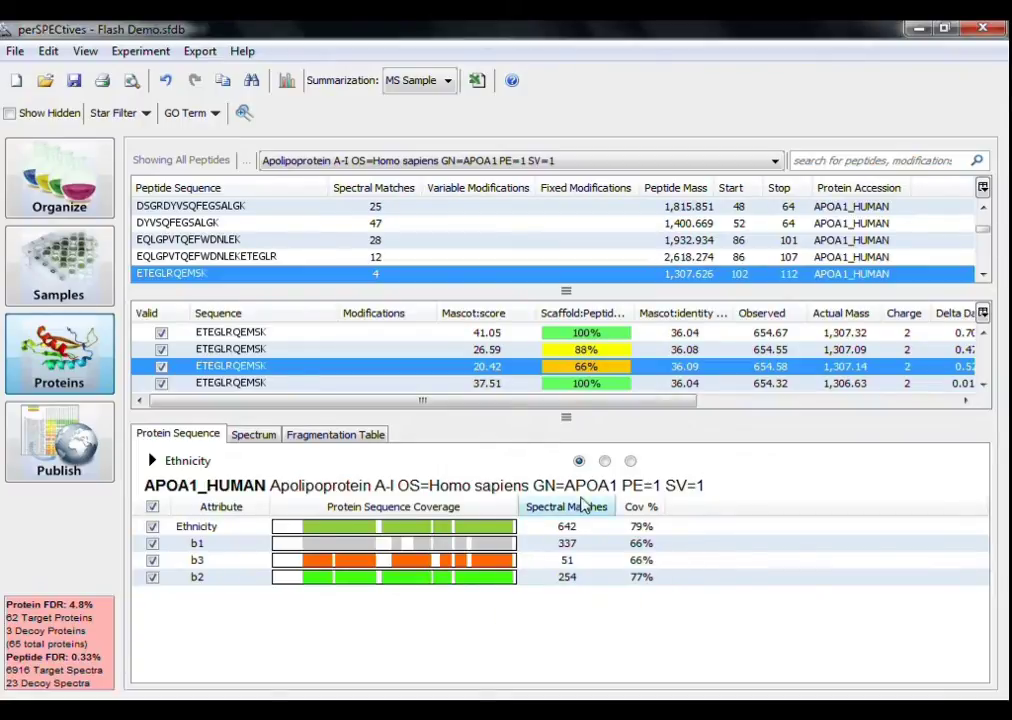
# In the amino-acid sequence view, check peptides at residues L194, A218, P233, A178, P145 and K142
pyautogui.click(630, 461)
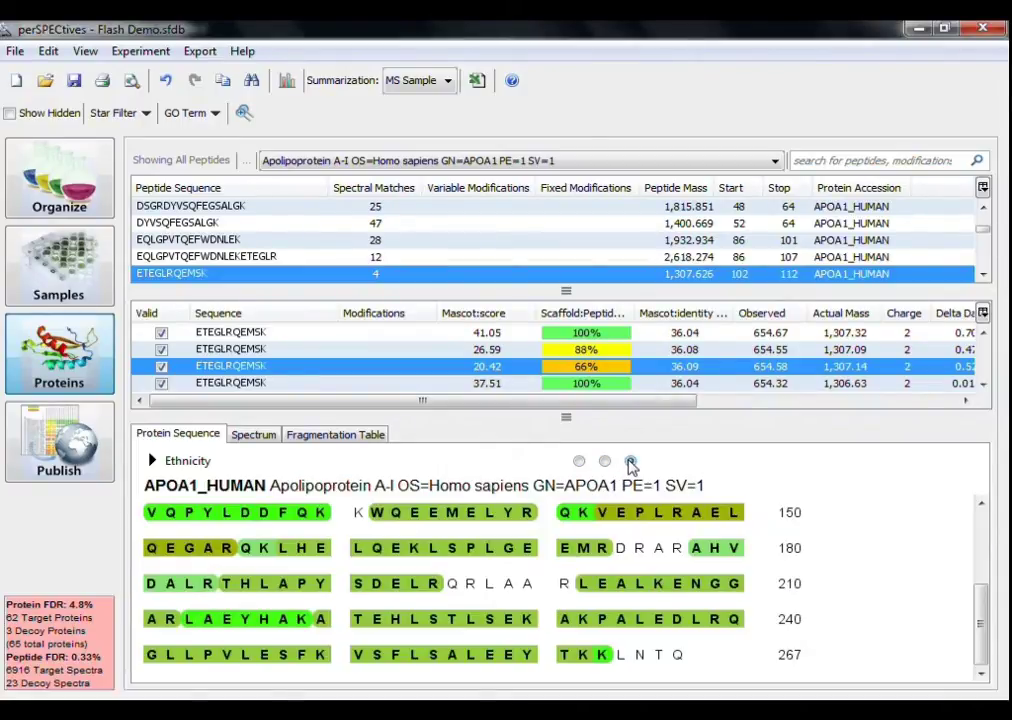
pyautogui.click(413, 588)
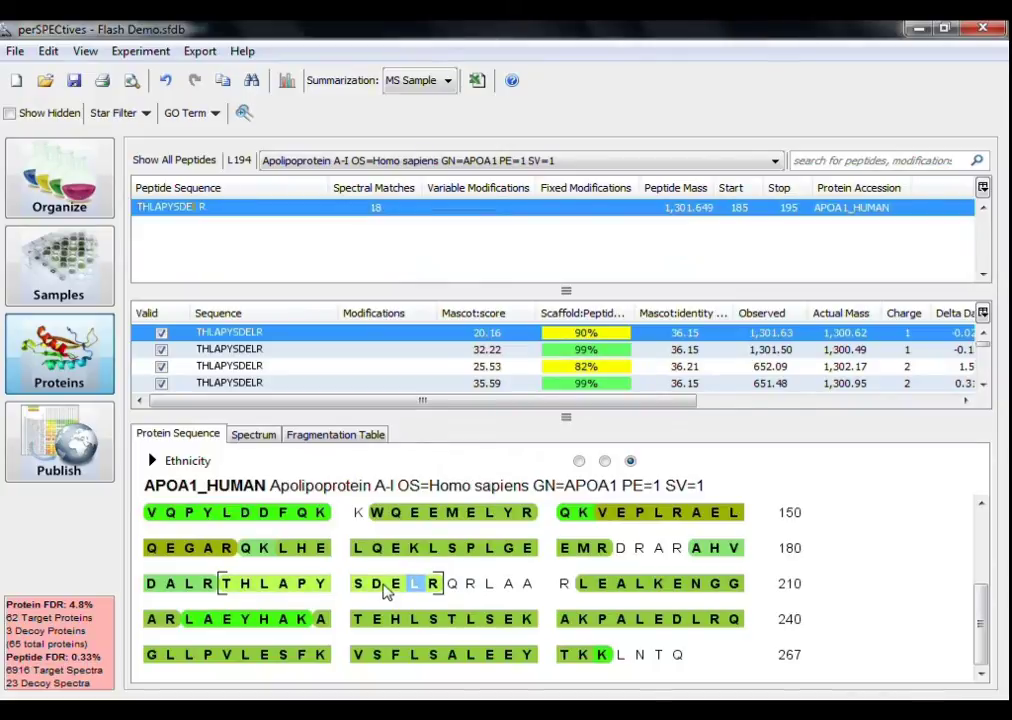
pyautogui.click(283, 622)
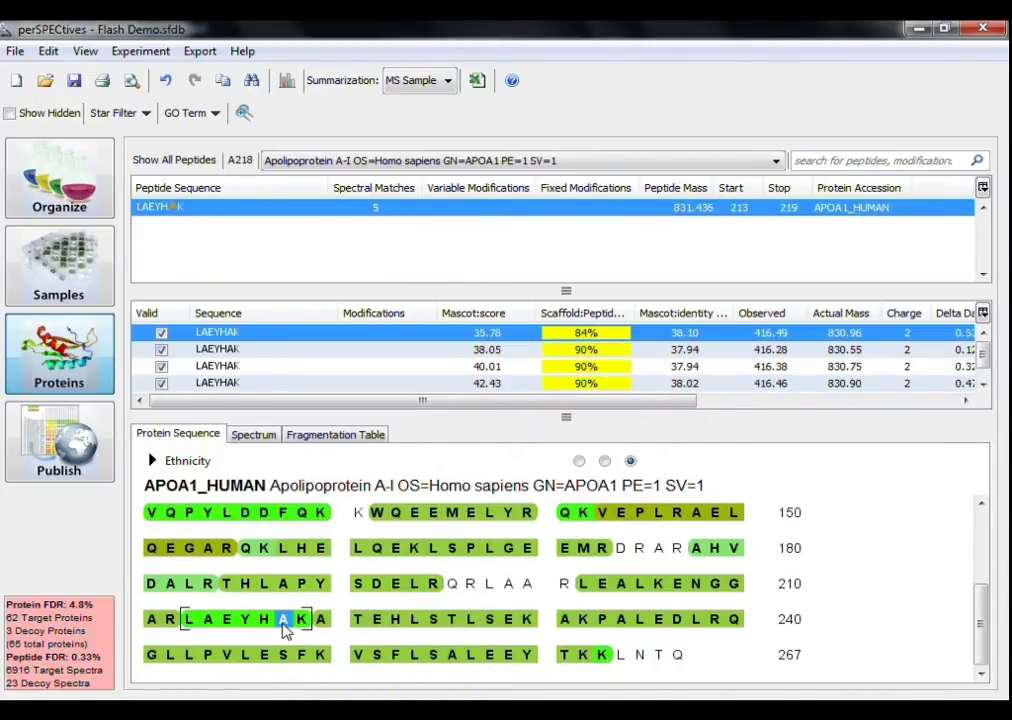
pyautogui.click(606, 622)
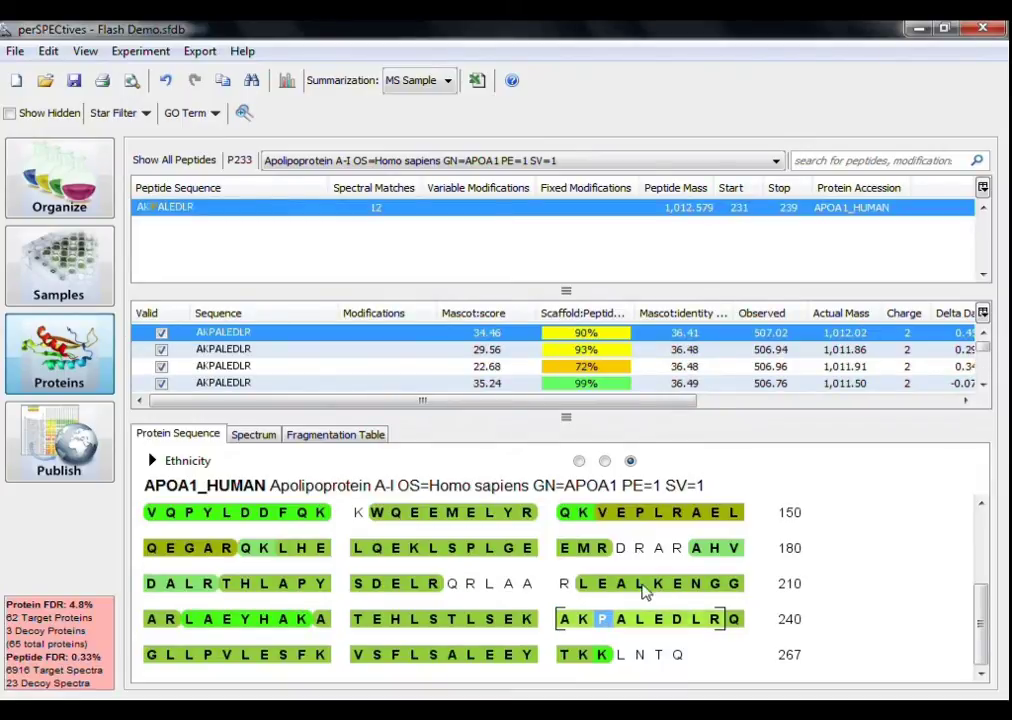
pyautogui.click(705, 551)
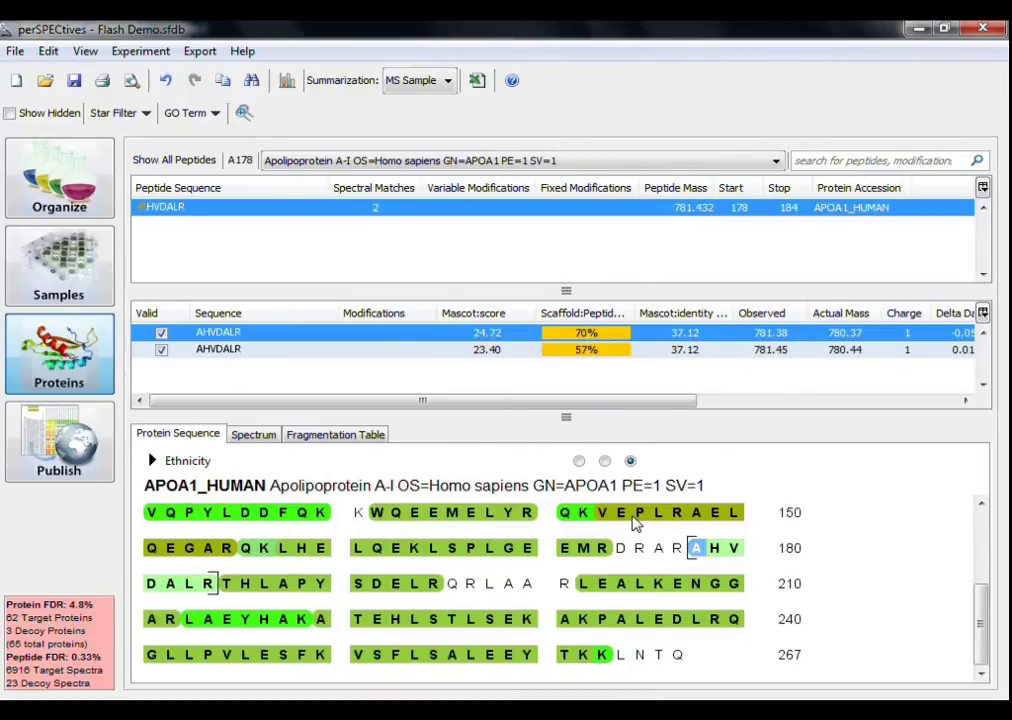
pyautogui.click(637, 516)
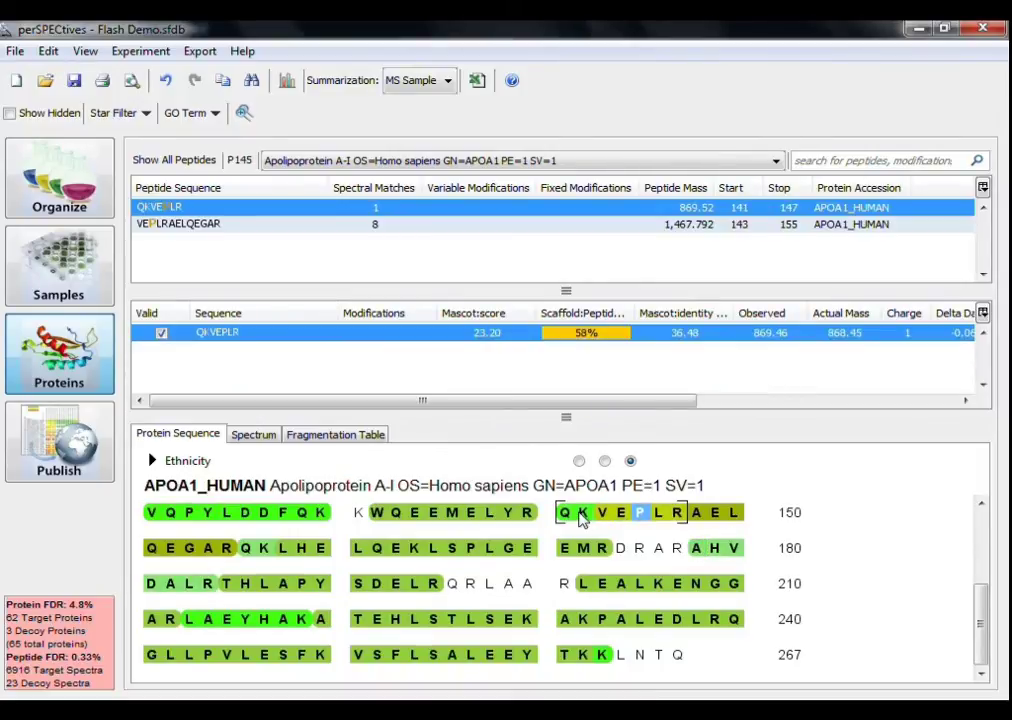
pyautogui.click(581, 514)
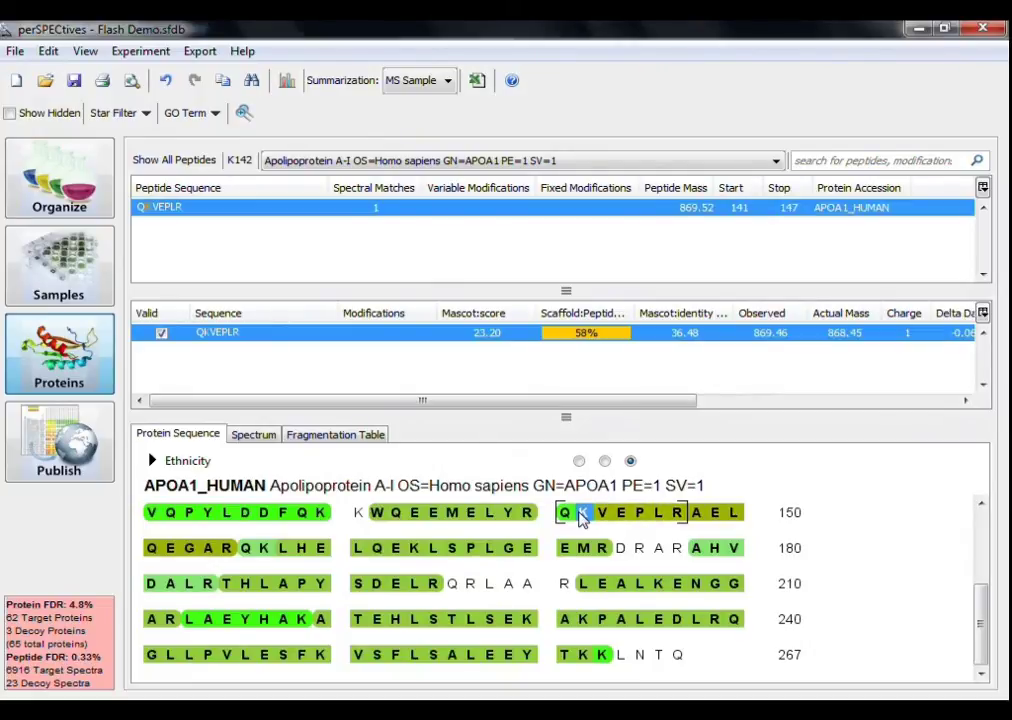
pyautogui.rightClick(583, 519)
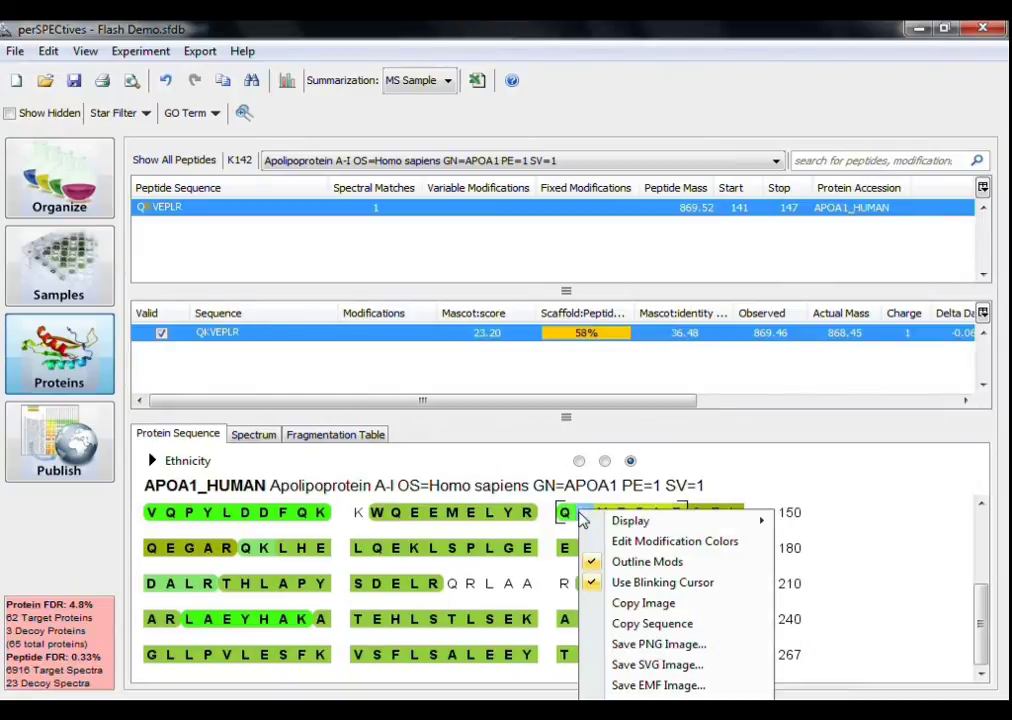
# Try Stacked display, switch to Spectral Coverage, and list residue T261's VSFLSALEEYTK peptides
pyautogui.moveTo(609, 527)
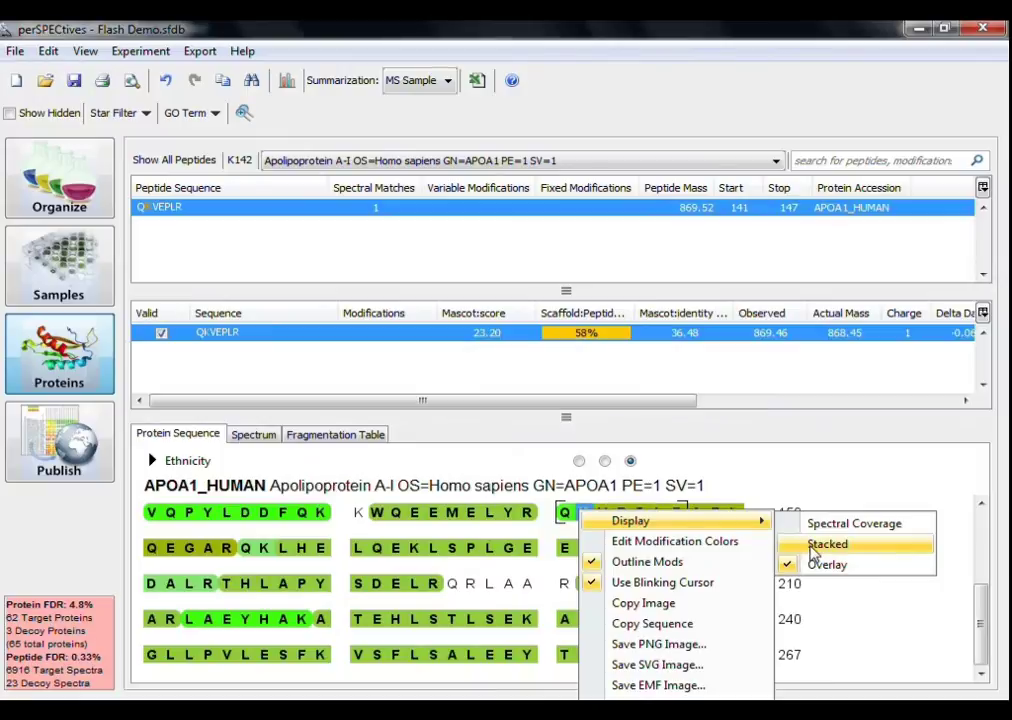
pyautogui.click(812, 546)
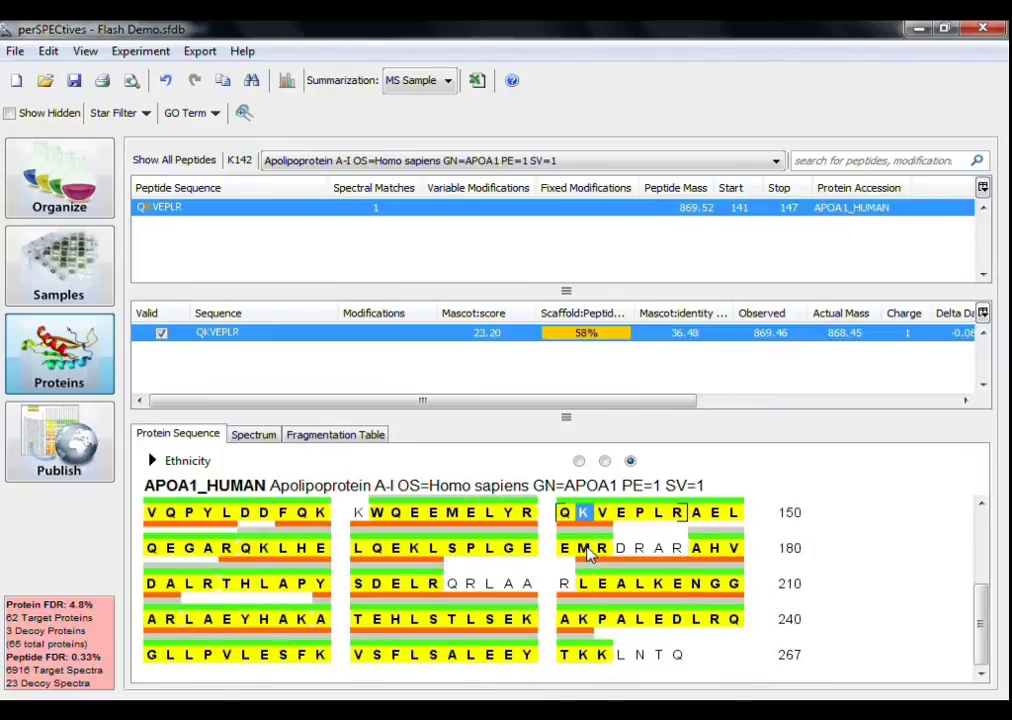
pyautogui.rightClick(589, 555)
pyautogui.moveTo(709, 528)
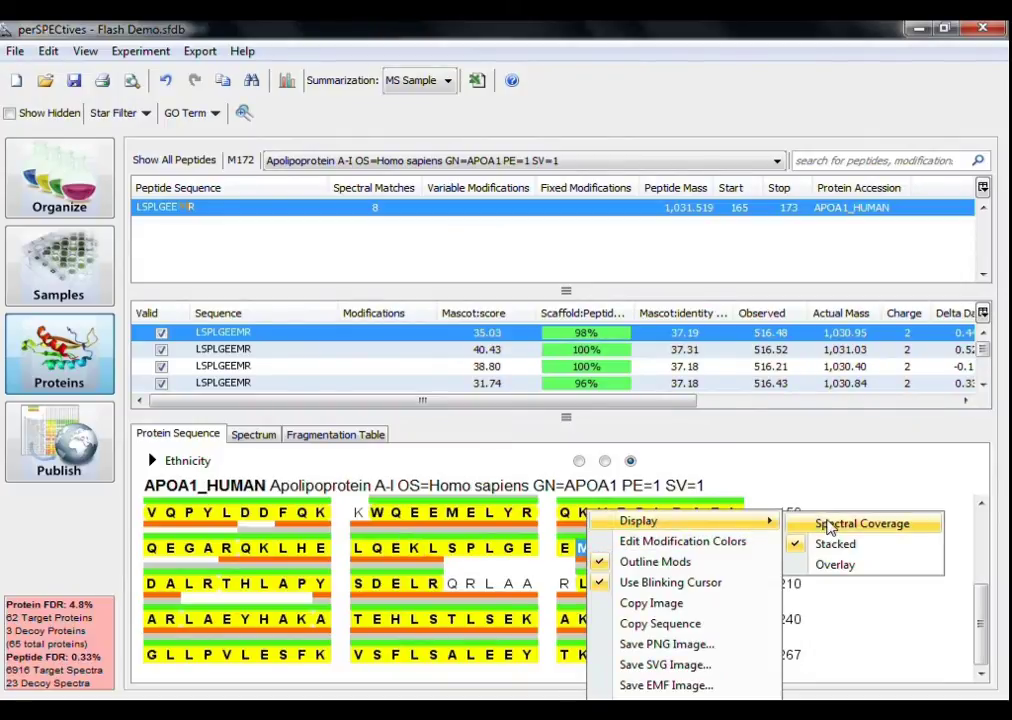
pyautogui.click(828, 525)
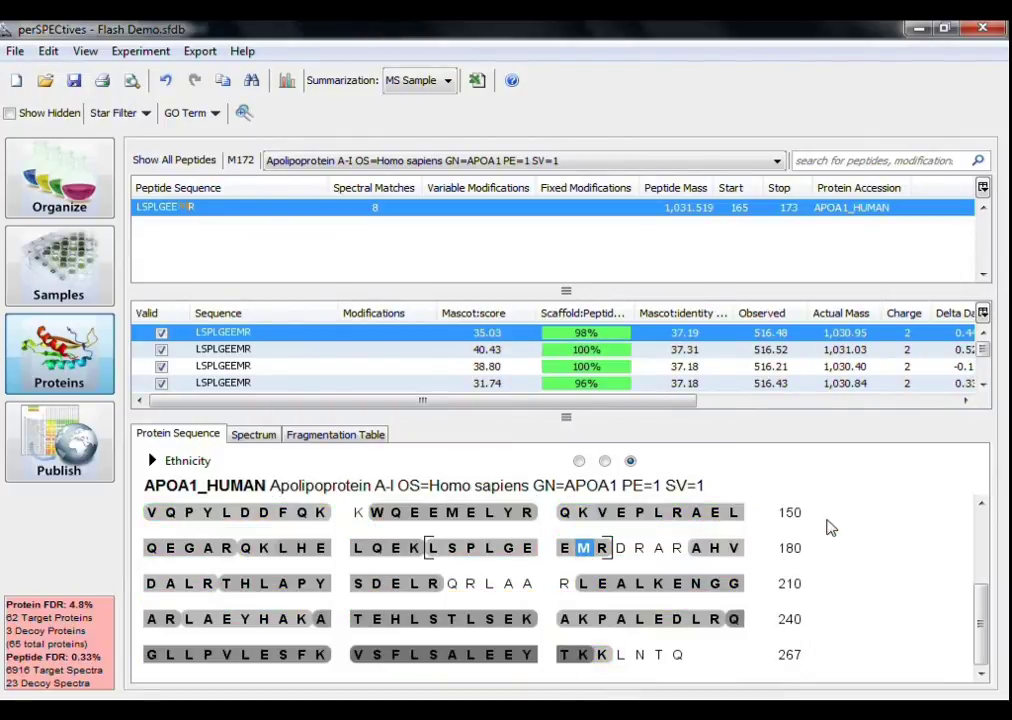
pyautogui.click(566, 655)
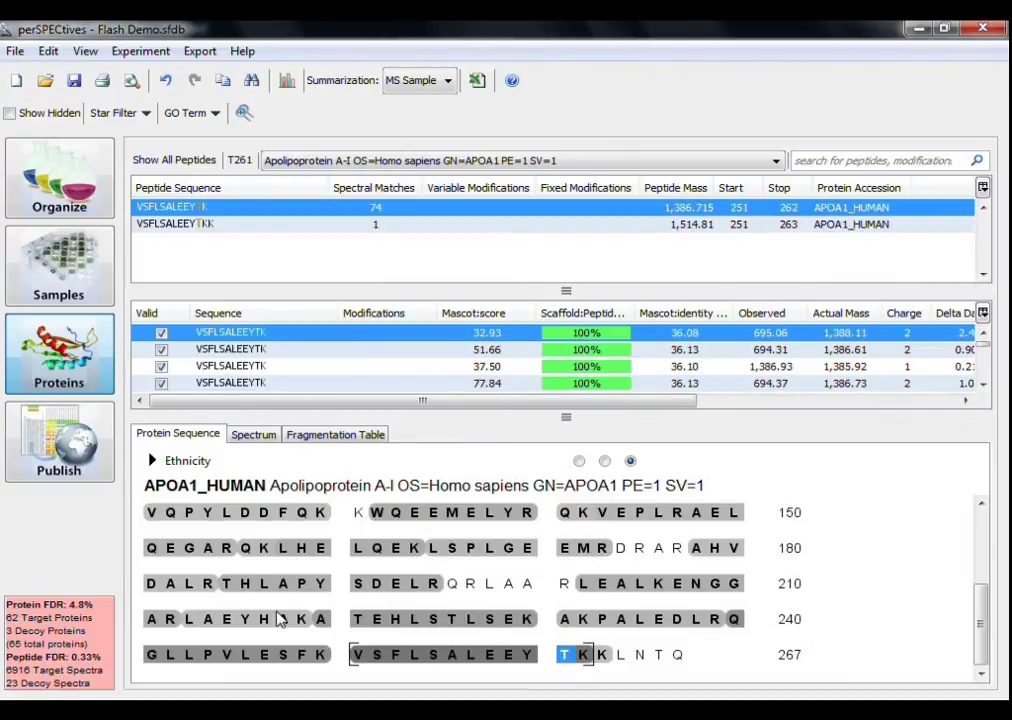